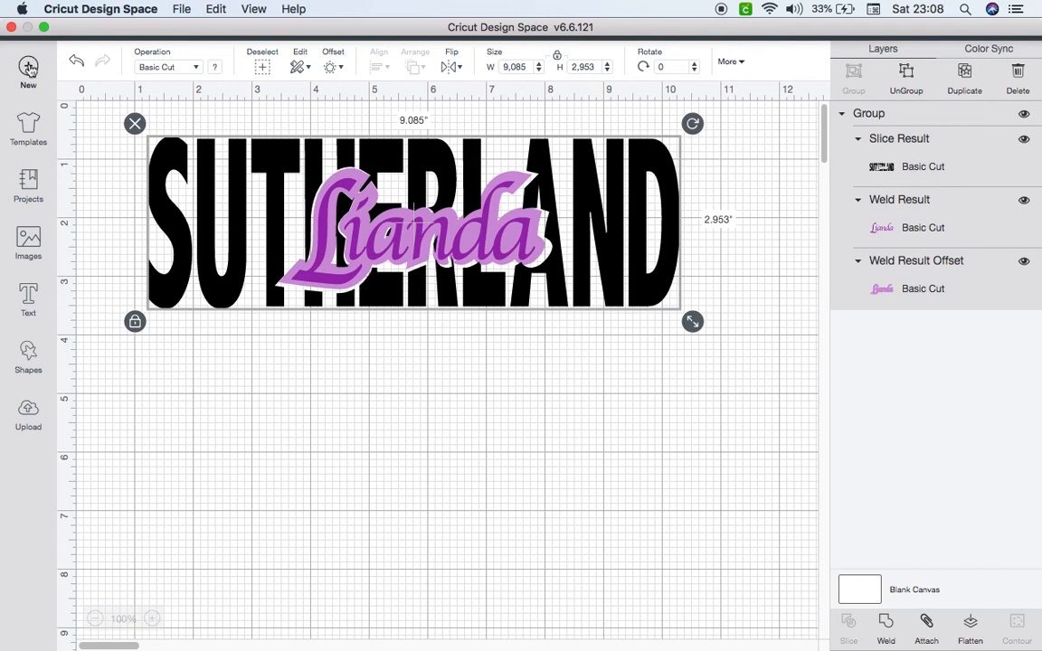
# Start a new project from the finished design, which brings up the save-or-replace prompt
pyautogui.click(28, 71)
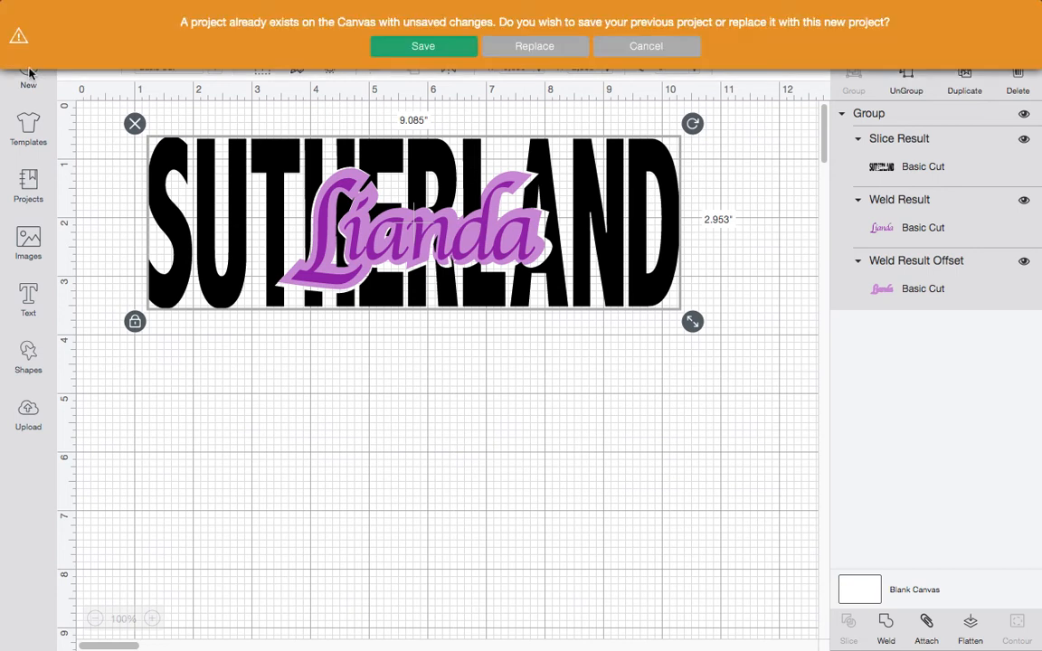
# Replace with a blank canvas and add the surname text in Abadi MT Condensed Extra Bold
pyautogui.click(535, 45)
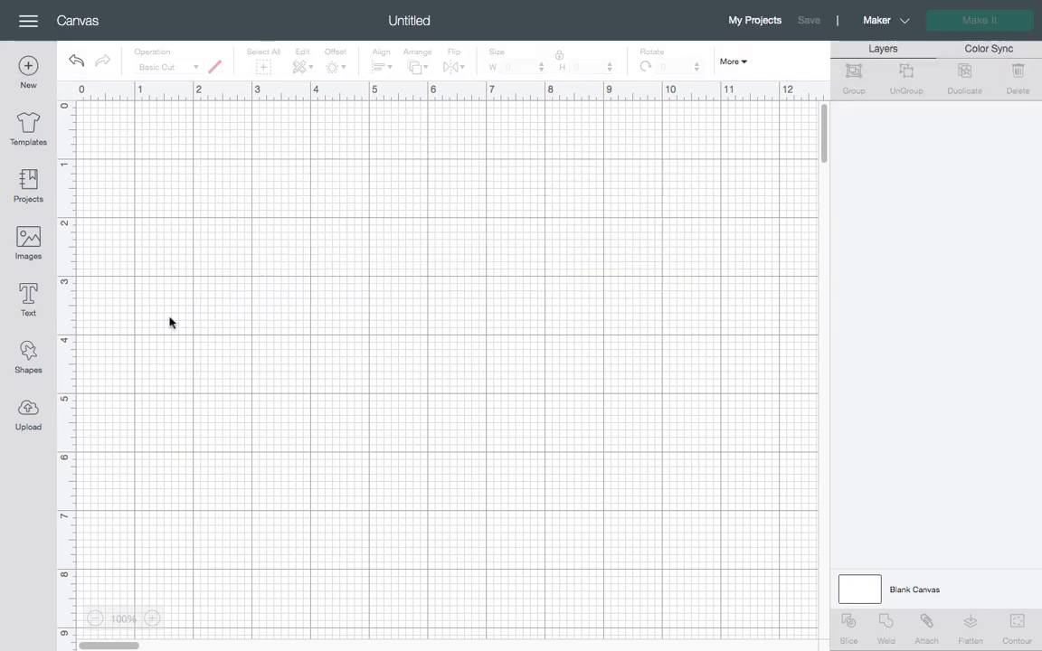
pyautogui.click(29, 311)
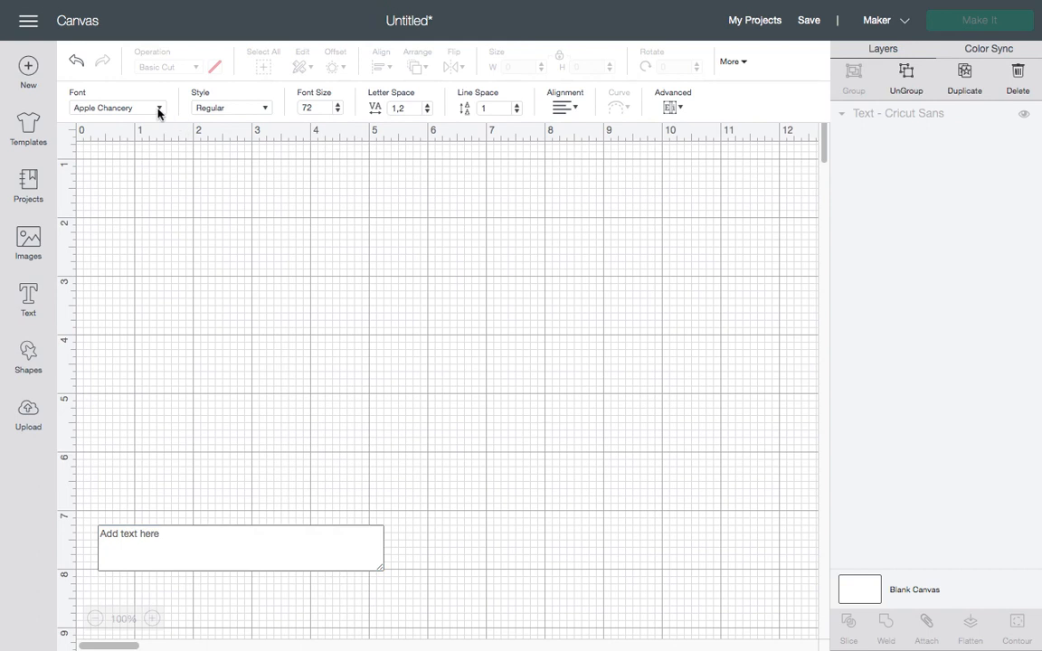
pyautogui.click(158, 108)
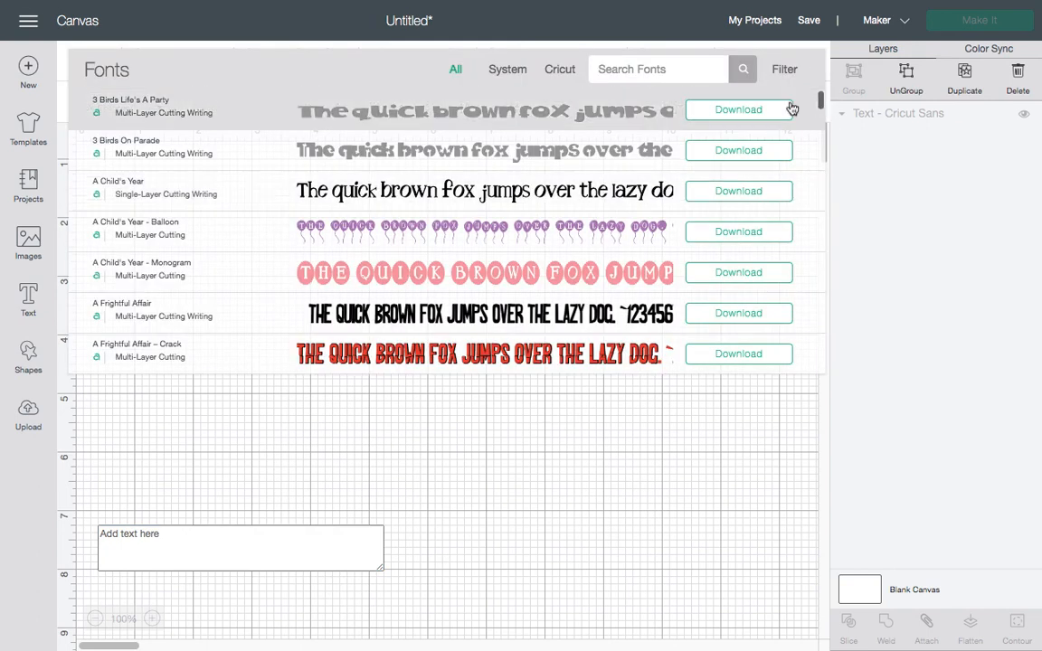
pyautogui.click(508, 79)
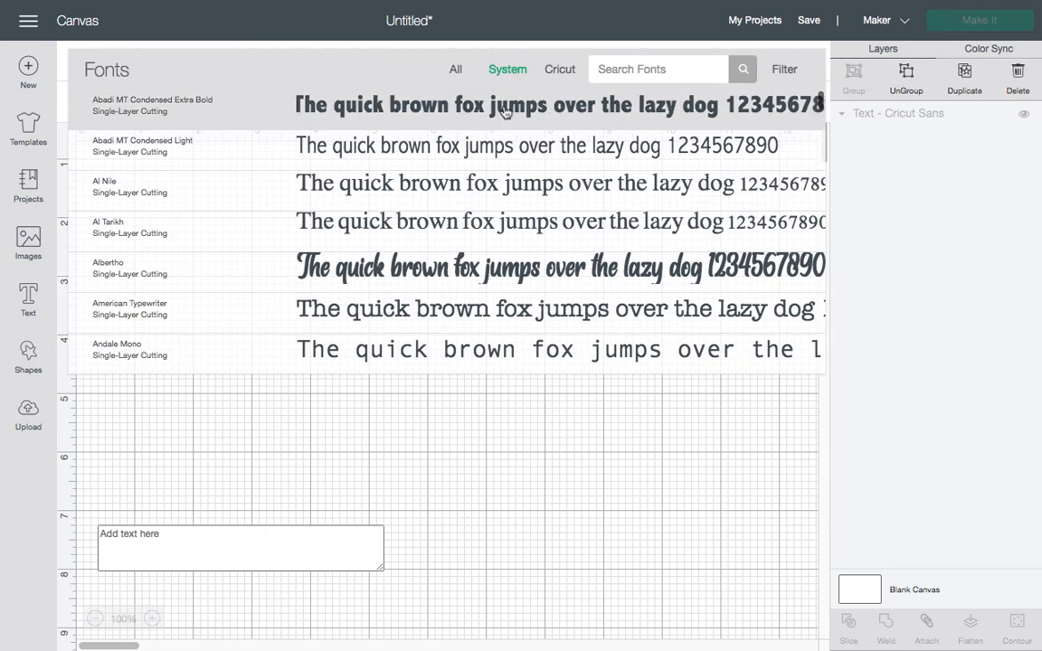
pyautogui.click(507, 107)
pyautogui.click(171, 555)
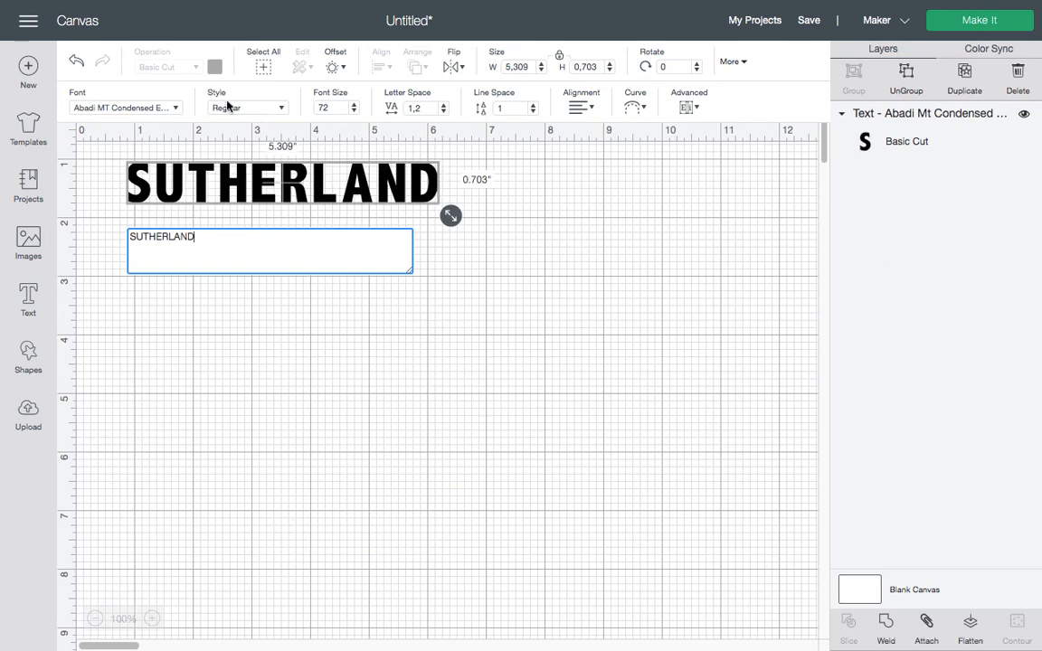
# Make the surname text Bold and tighten its letter spacing to 0.6
pyautogui.click(233, 165)
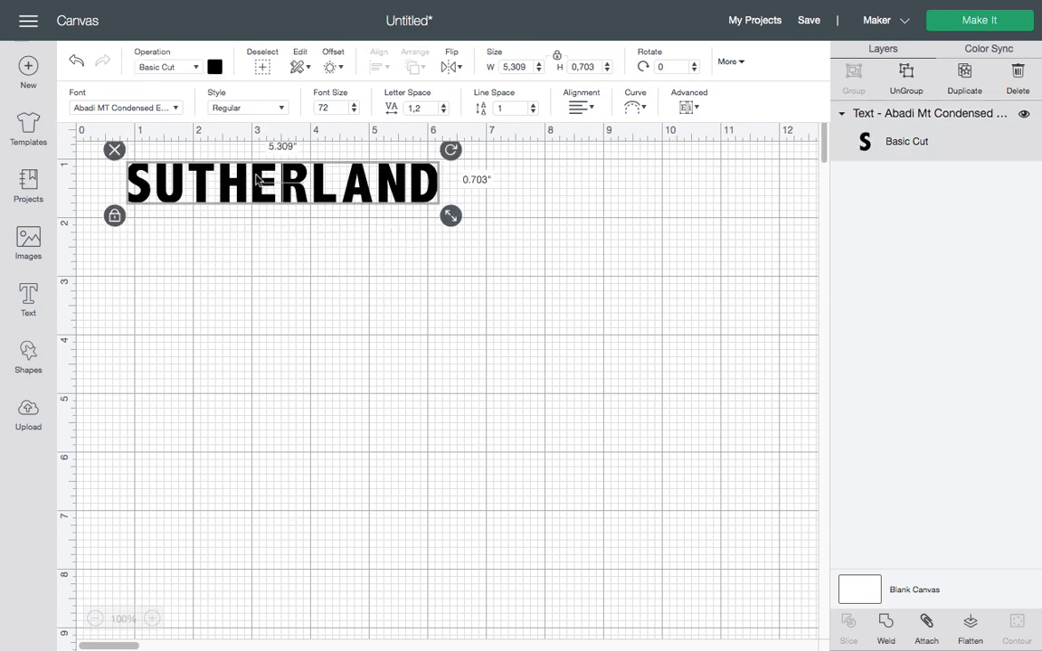
pyautogui.click(280, 108)
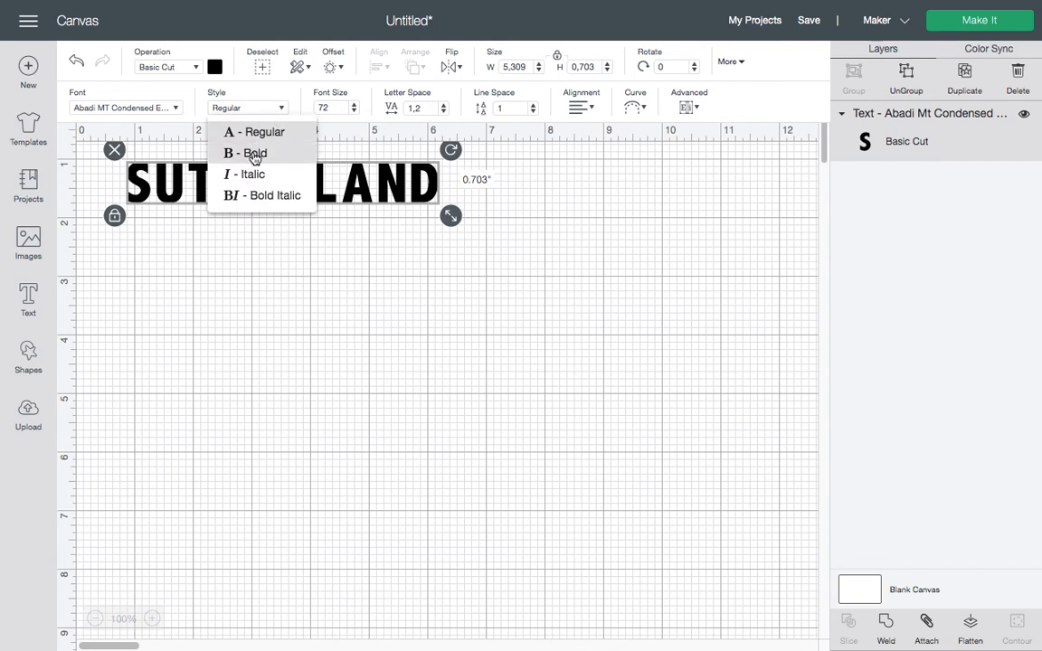
pyautogui.click(231, 152)
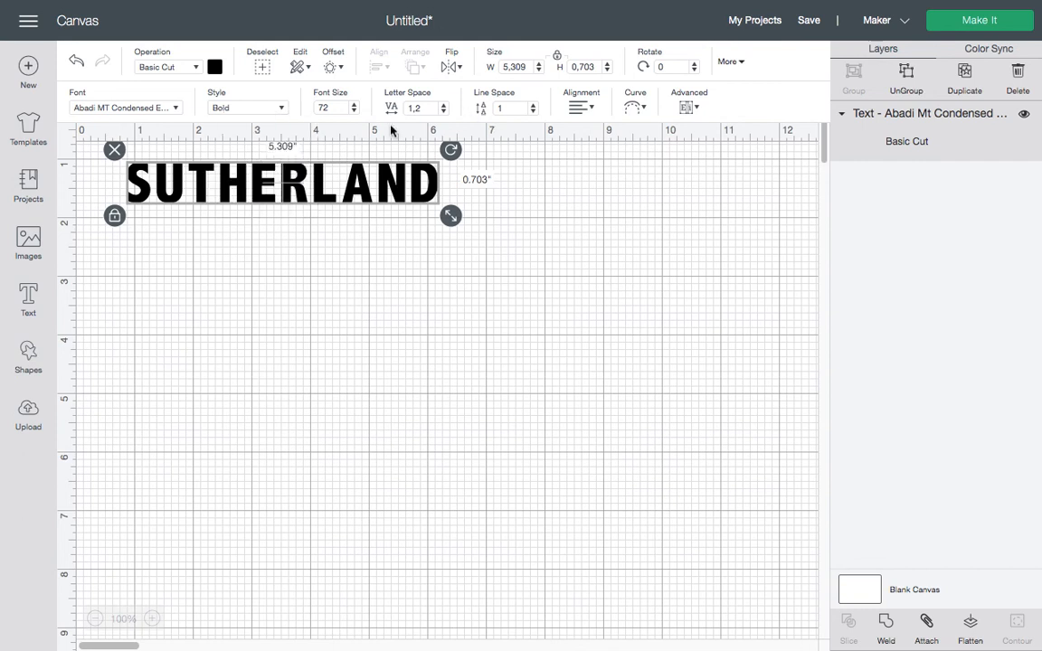
pyautogui.click(443, 111)
pyautogui.click(443, 111)
pyautogui.click(443, 112)
pyautogui.click(444, 111)
pyautogui.click(443, 112)
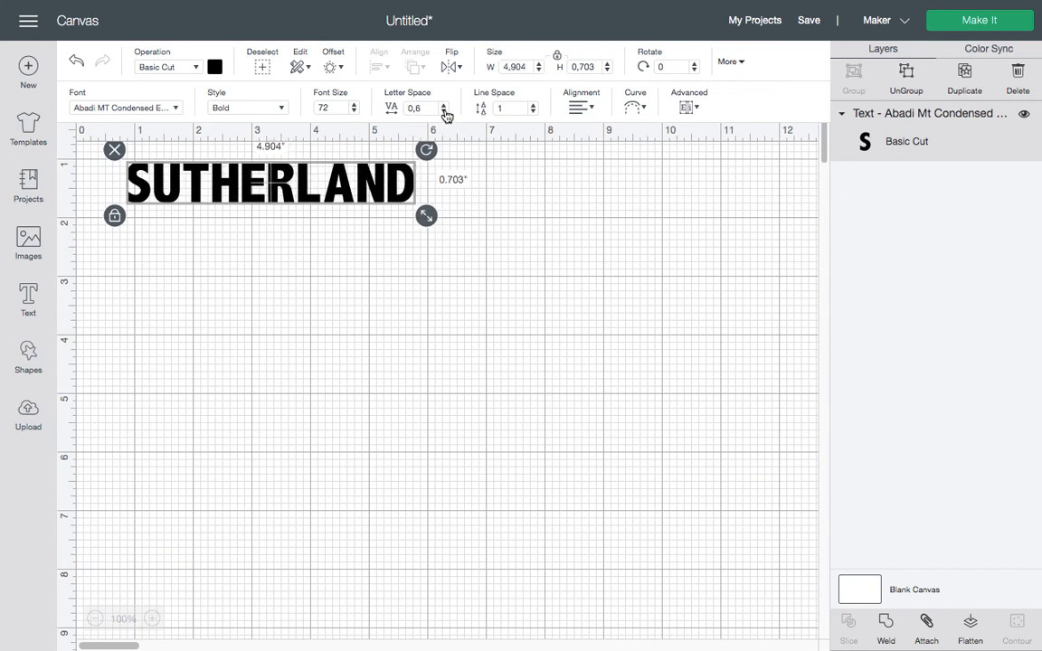
# Unlock proportions, stretch the surname to about 6.4 by 1.9 inches, and add a text box
pyautogui.click(116, 217)
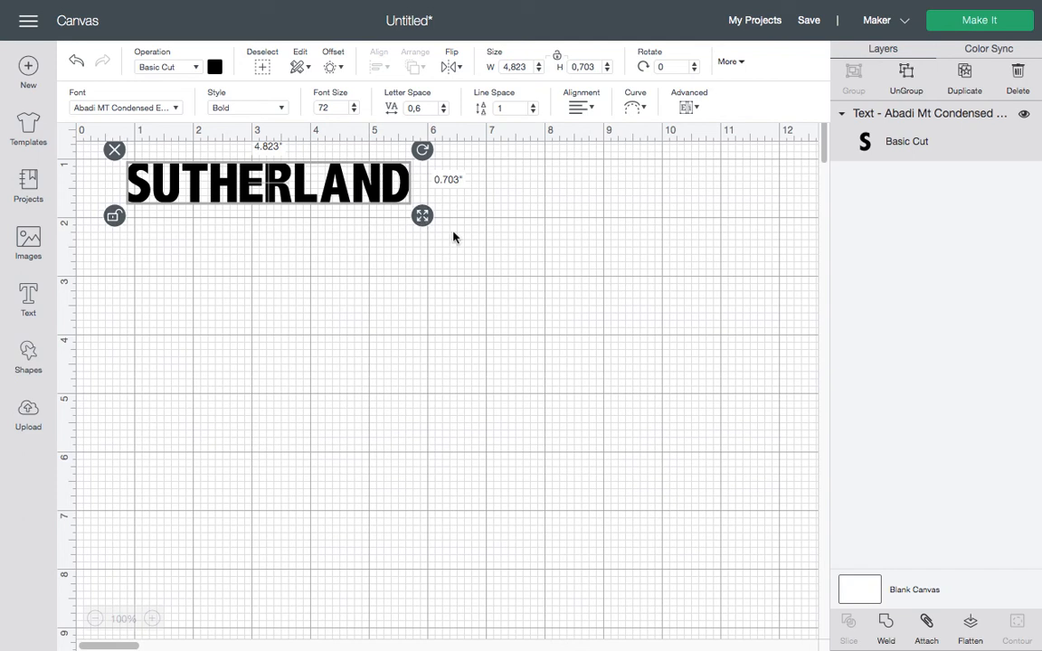
pyautogui.moveTo(422, 216); pyautogui.dragTo(430, 268)
pyautogui.click(505, 275)
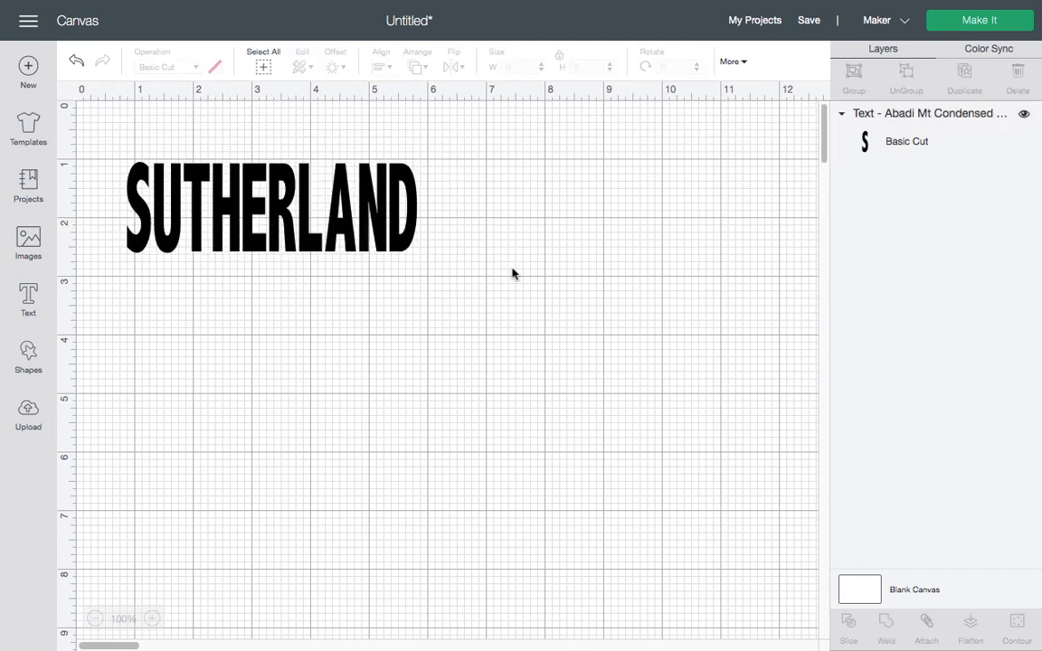
pyautogui.moveTo(106, 135); pyautogui.dragTo(477, 316)
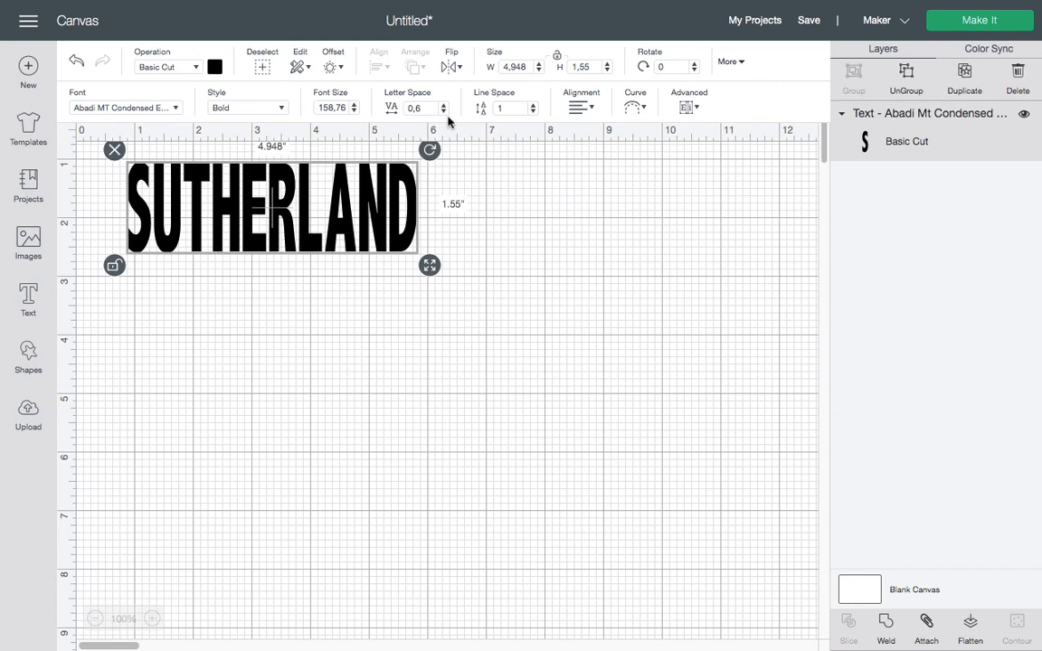
pyautogui.moveTo(438, 268); pyautogui.dragTo(516, 291)
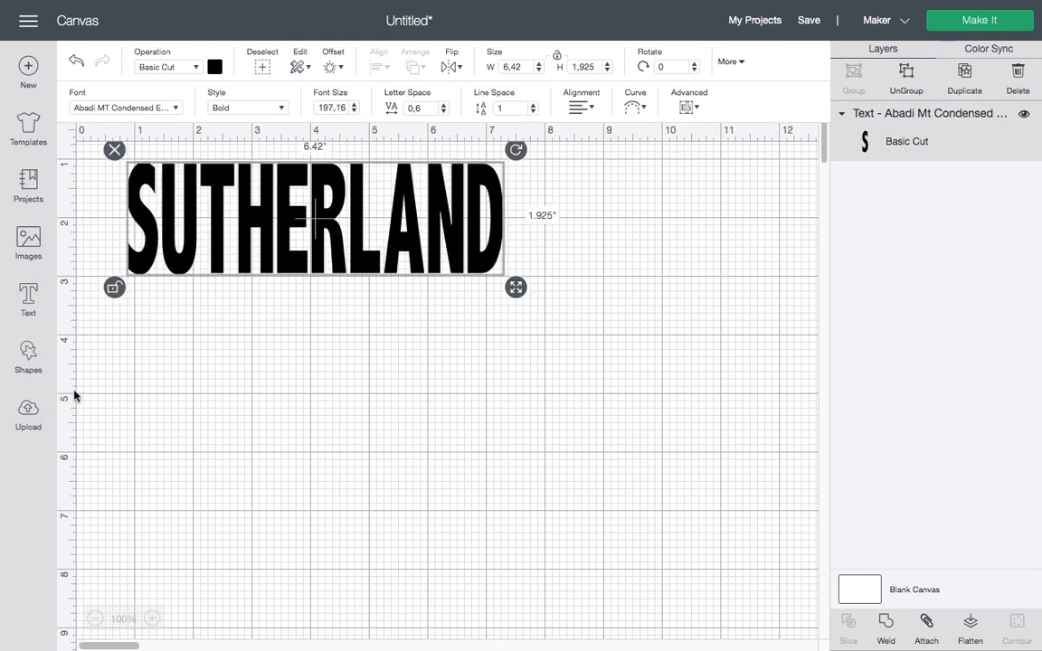
pyautogui.click(28, 302)
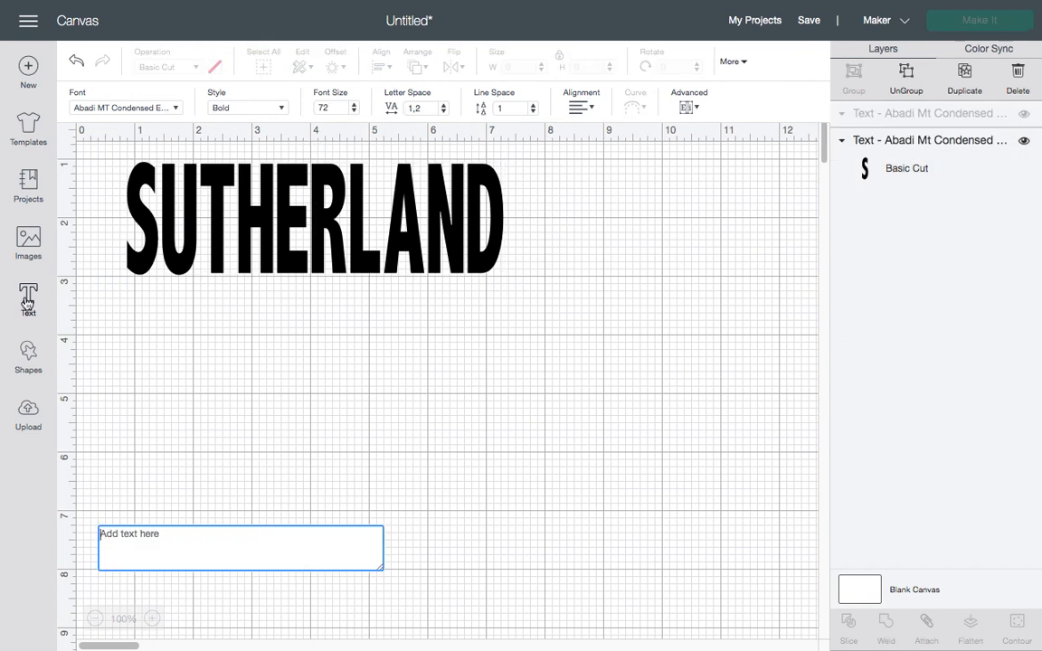
# Type the first name in Edwardian Script ITC below the surname, enlarged to 5.579 inches wide
pyautogui.click(177, 110)
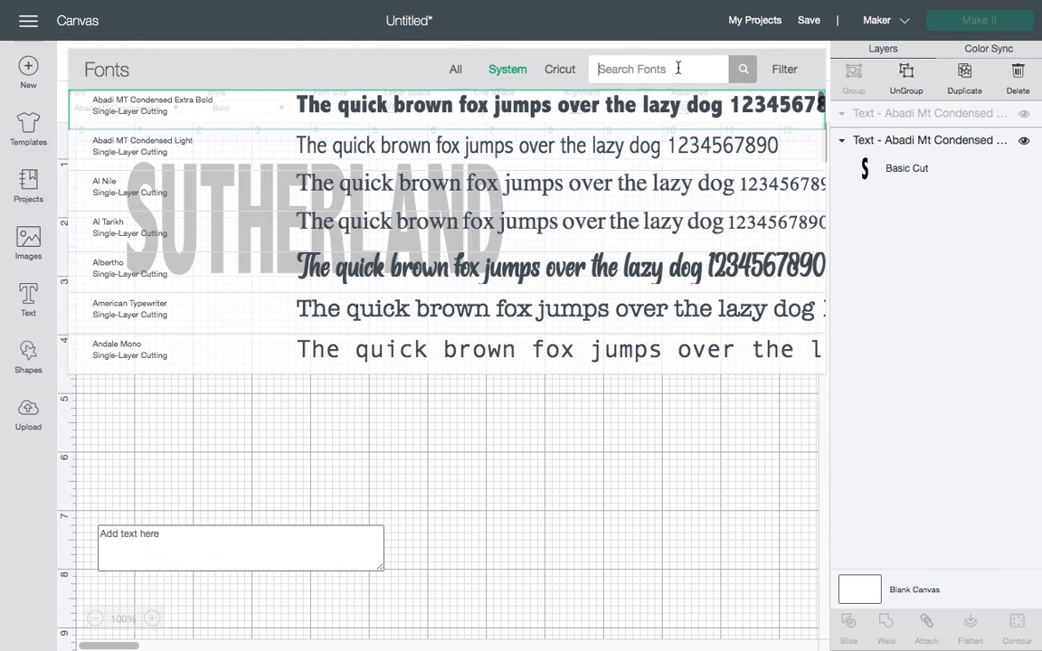
pyautogui.write('script')
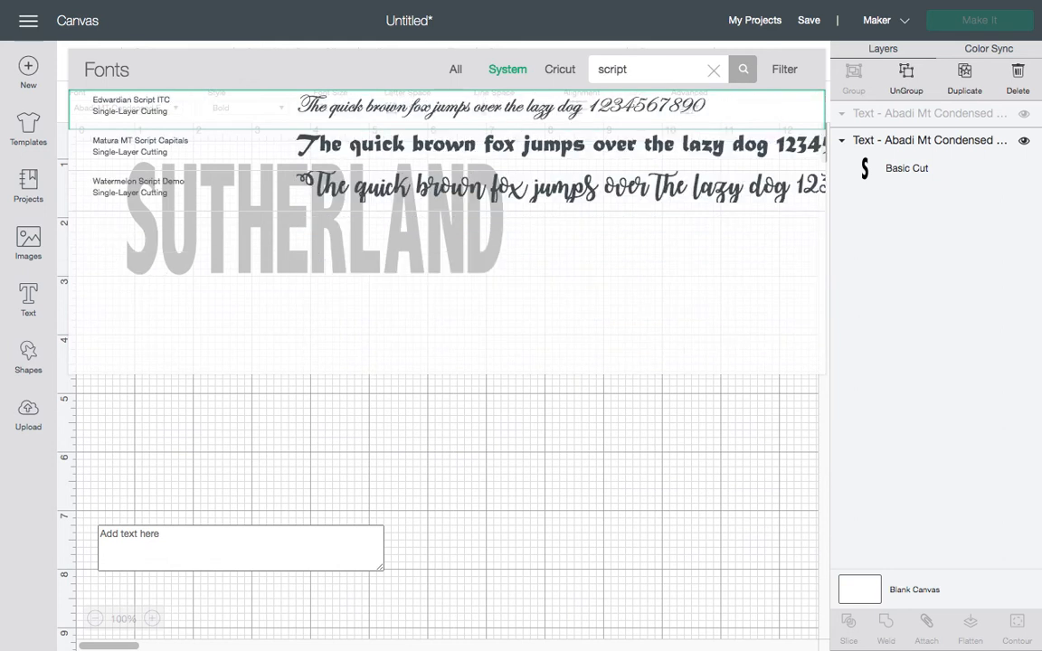
pyautogui.click(412, 106)
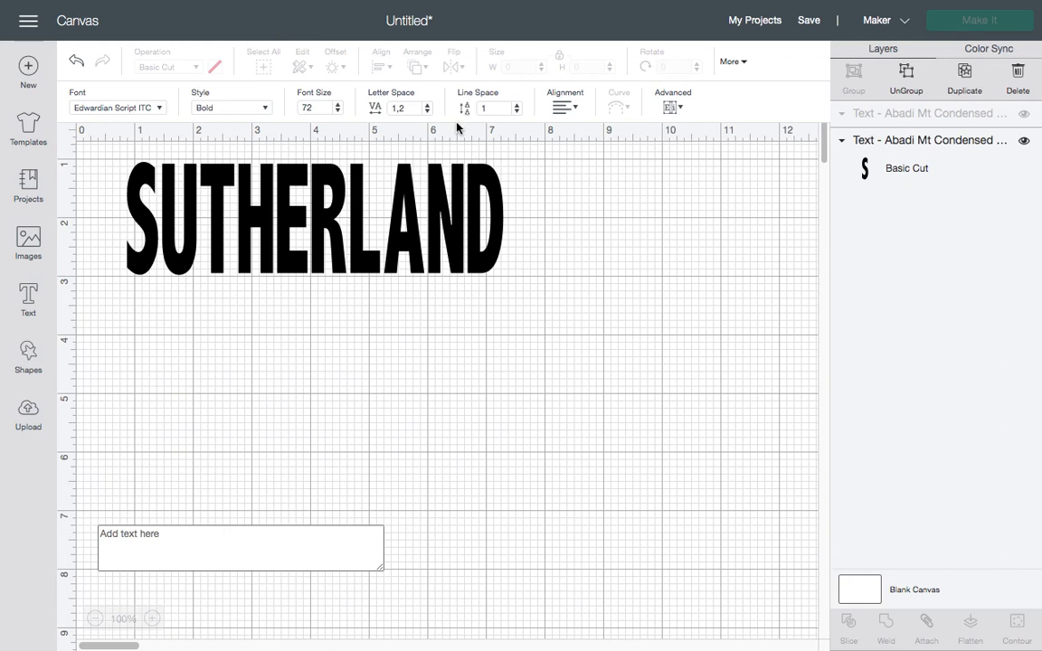
pyautogui.click(145, 546)
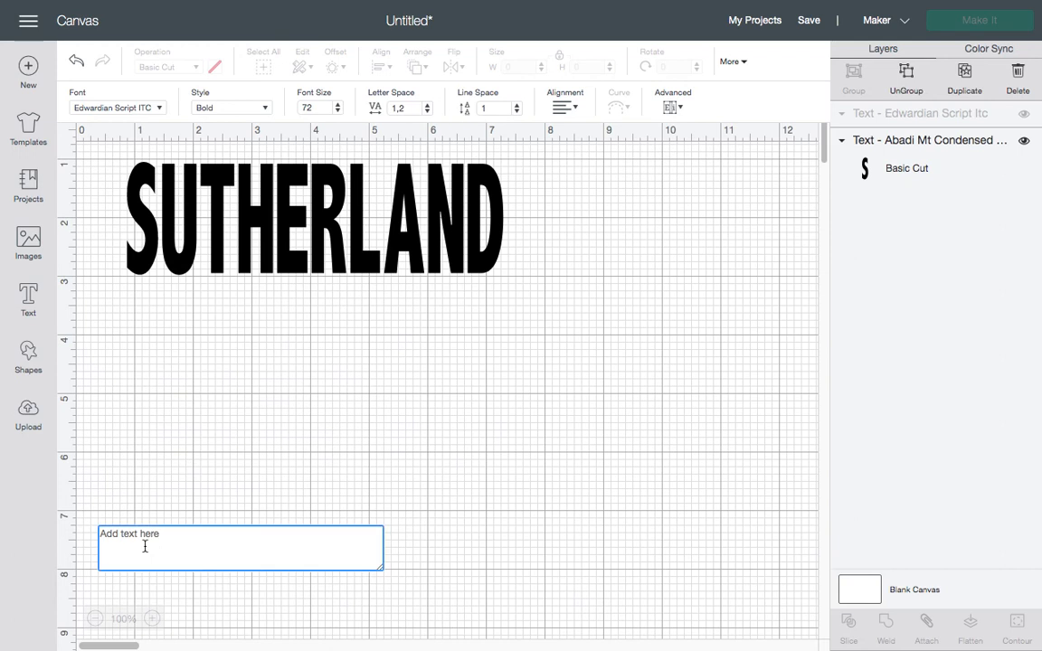
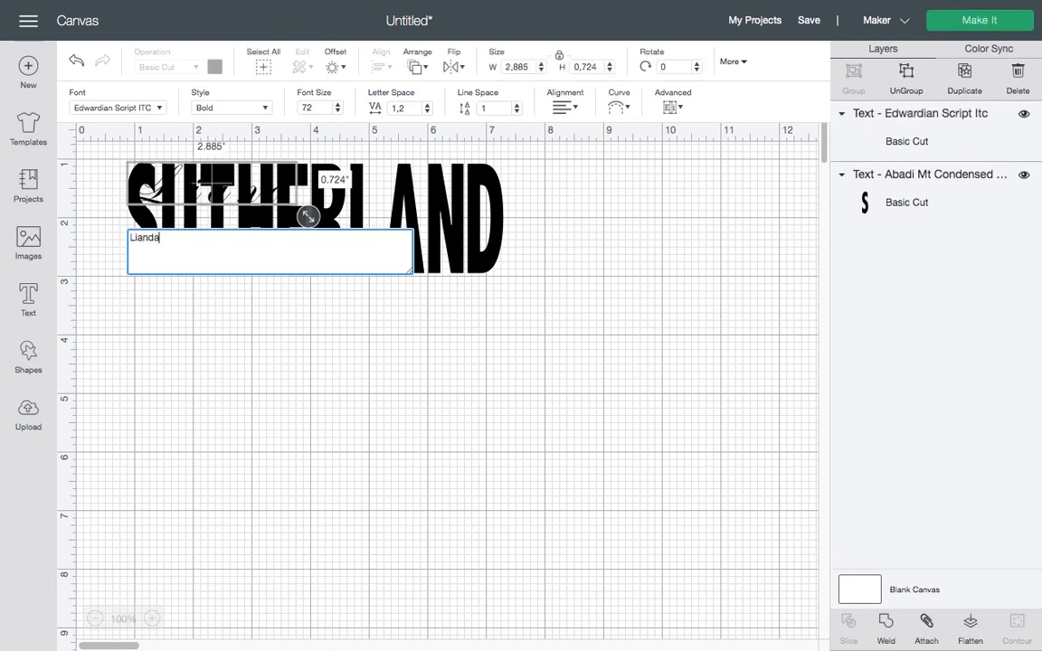
pyautogui.moveTo(218, 186); pyautogui.dragTo(324, 355)
pyautogui.moveTo(426, 385); pyautogui.dragTo(555, 412)
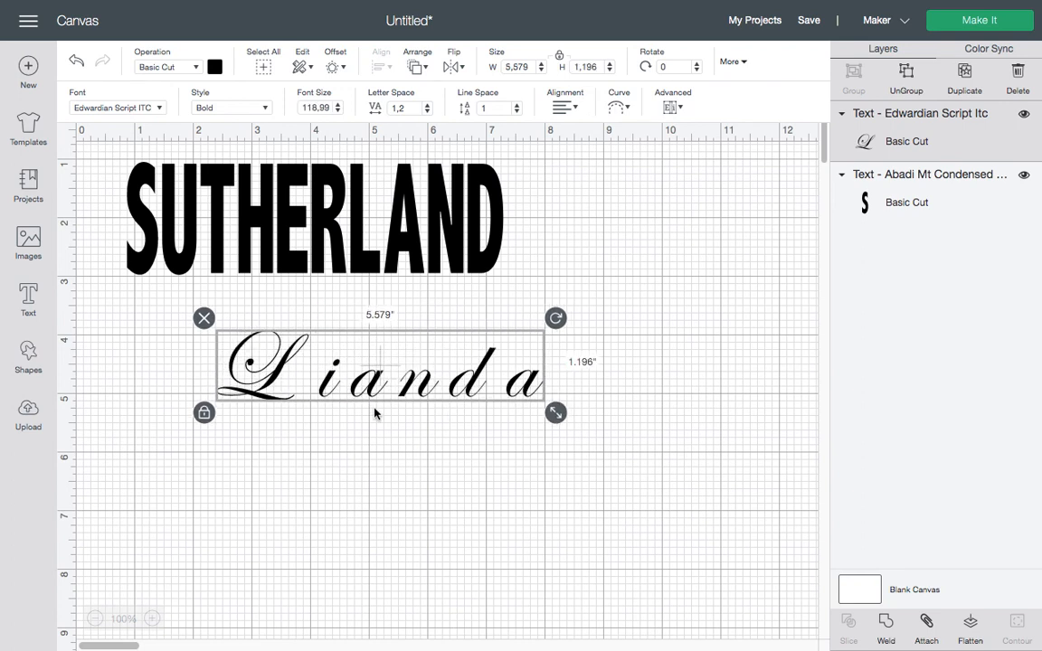
# Set the script name's letter spacing to -0.3 and ungroup it into separate letters
pyautogui.click(427, 112)
pyautogui.click(427, 112)
pyautogui.click(427, 112)
pyautogui.click(427, 113)
pyautogui.click(427, 113)
pyautogui.click(427, 113)
pyautogui.click(427, 113)
pyautogui.click(427, 113)
pyautogui.click(427, 113)
pyautogui.click(428, 112)
pyautogui.click(427, 112)
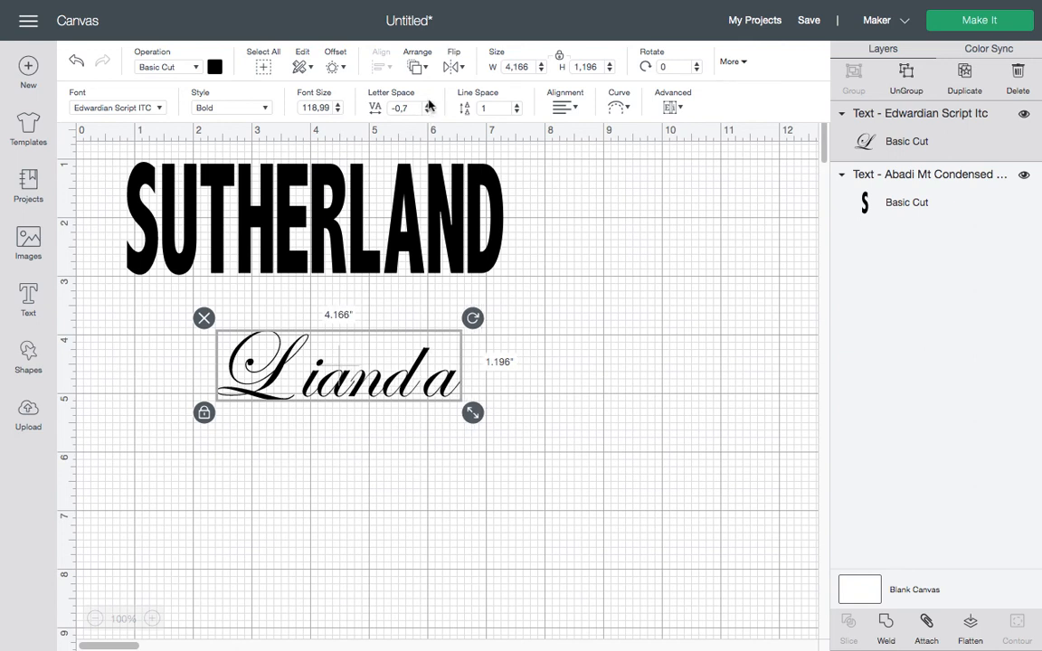
pyautogui.click(429, 104)
pyautogui.click(429, 104)
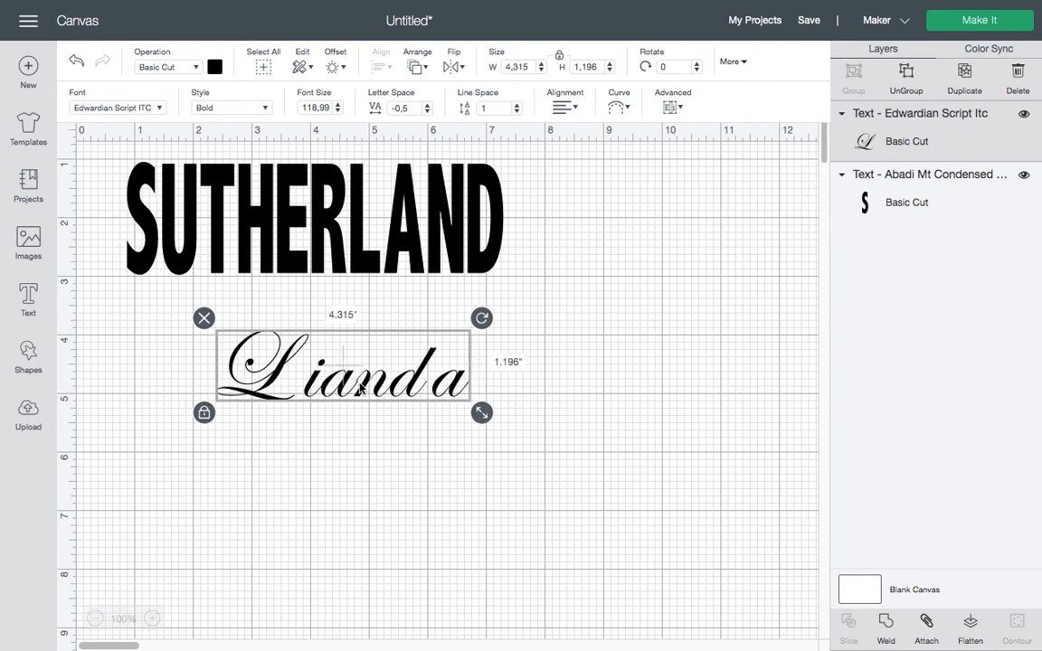
pyautogui.click(429, 105)
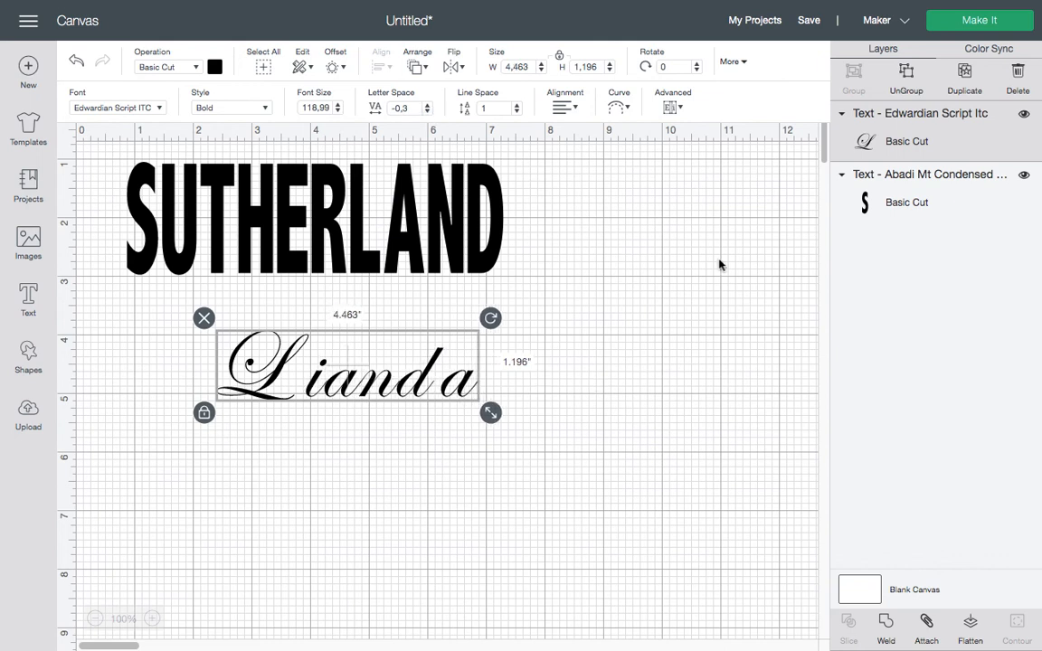
pyautogui.click(905, 75)
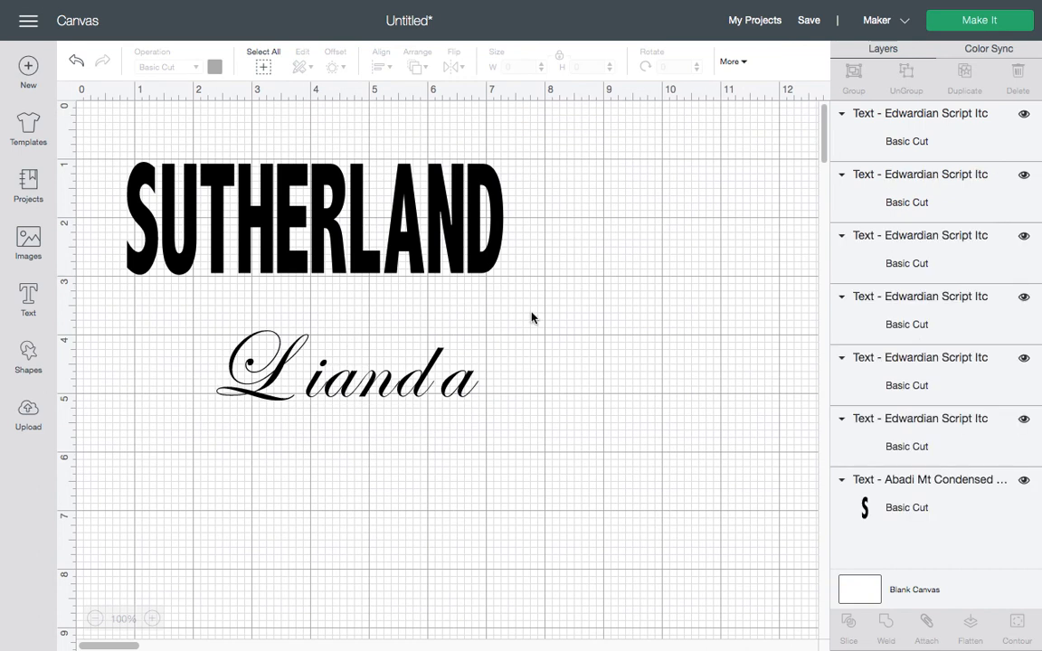
# Nudge the last a closer, then enlarge the L and tuck it against the remaining letters
pyautogui.moveTo(460, 391); pyautogui.dragTo(450, 391)
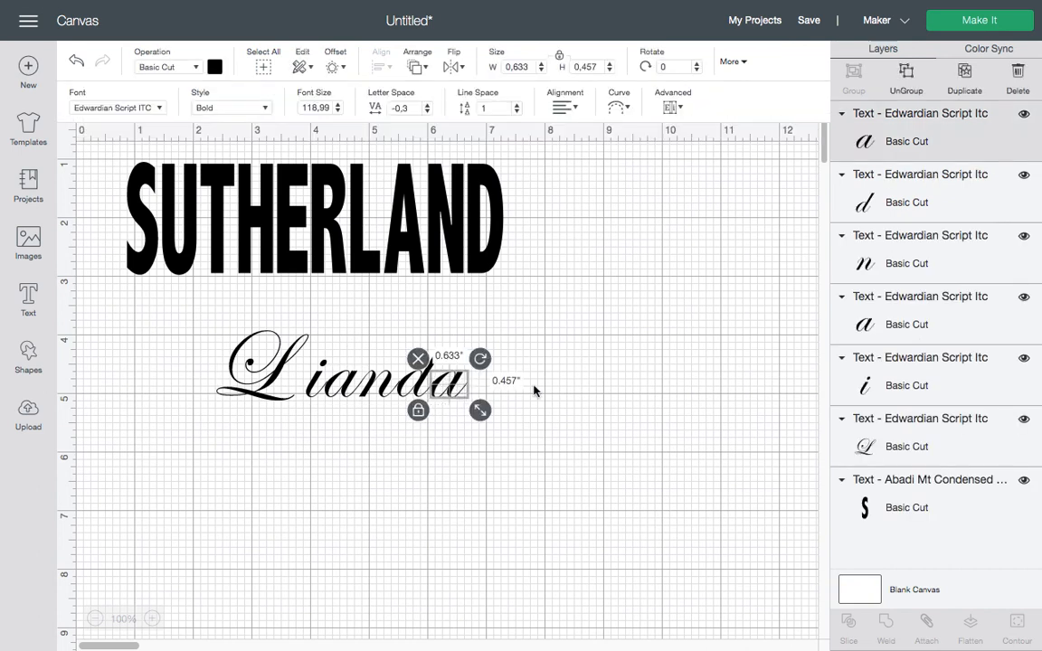
pyautogui.click(271, 385)
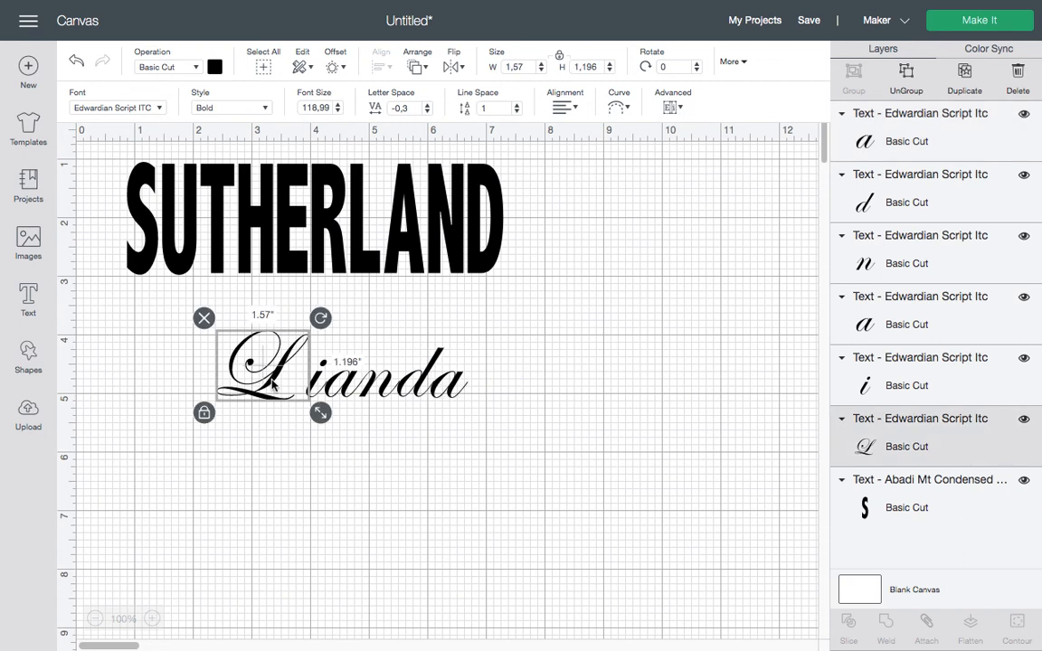
pyautogui.click(204, 414)
pyautogui.moveTo(320, 413); pyautogui.dragTo(323, 433)
pyautogui.click(283, 407)
pyautogui.moveTo(281, 398); pyautogui.dragTo(298, 378)
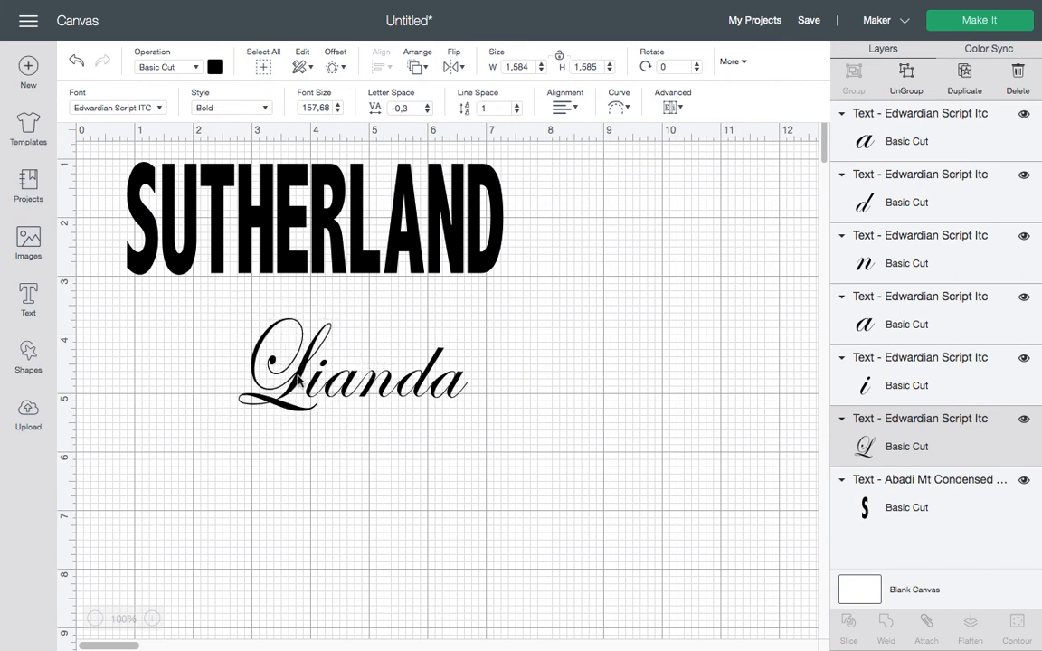
# Group all the script letters and weld them into one shape
pyautogui.moveTo(200, 307); pyautogui.dragTo(480, 451)
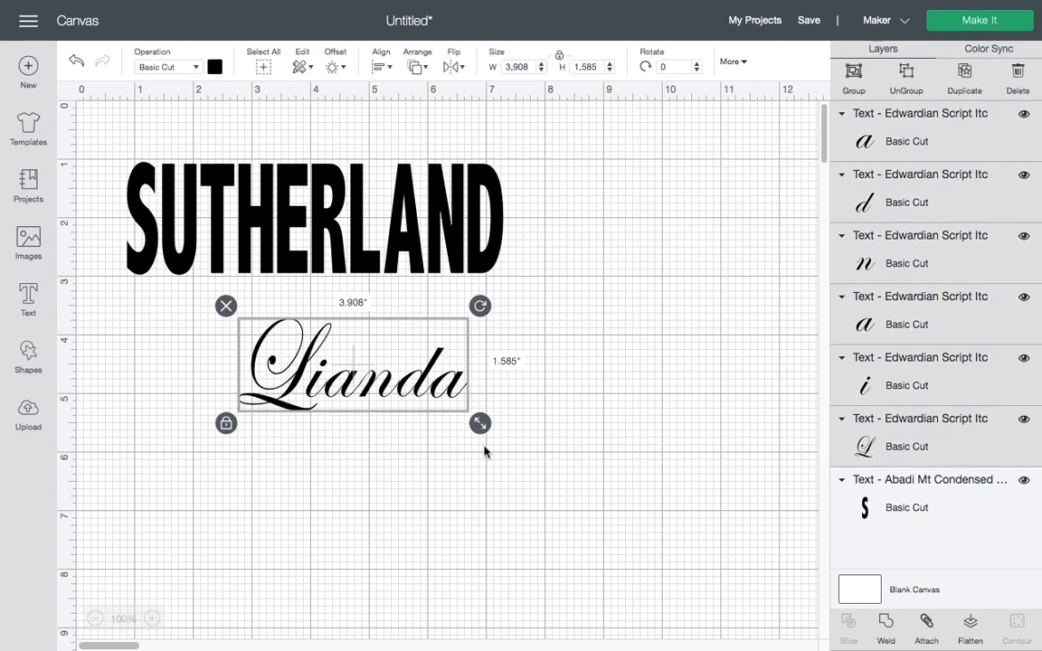
pyautogui.click(855, 82)
pyautogui.click(887, 624)
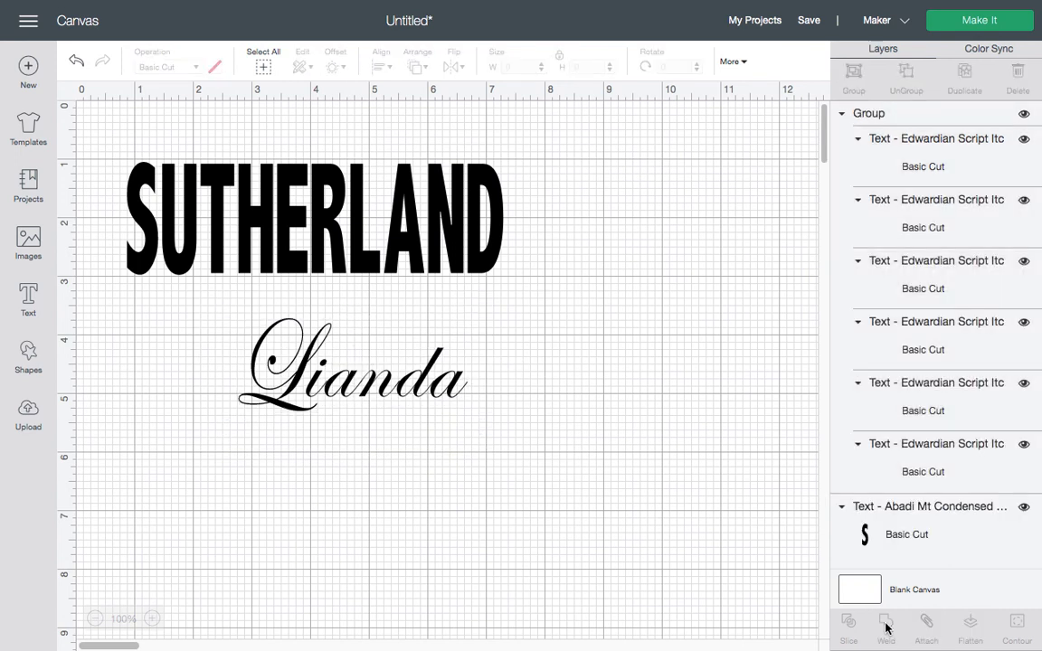
# Create a rounded 0.097 in offset around the welded name, then move the name aside
pyautogui.click(303, 365)
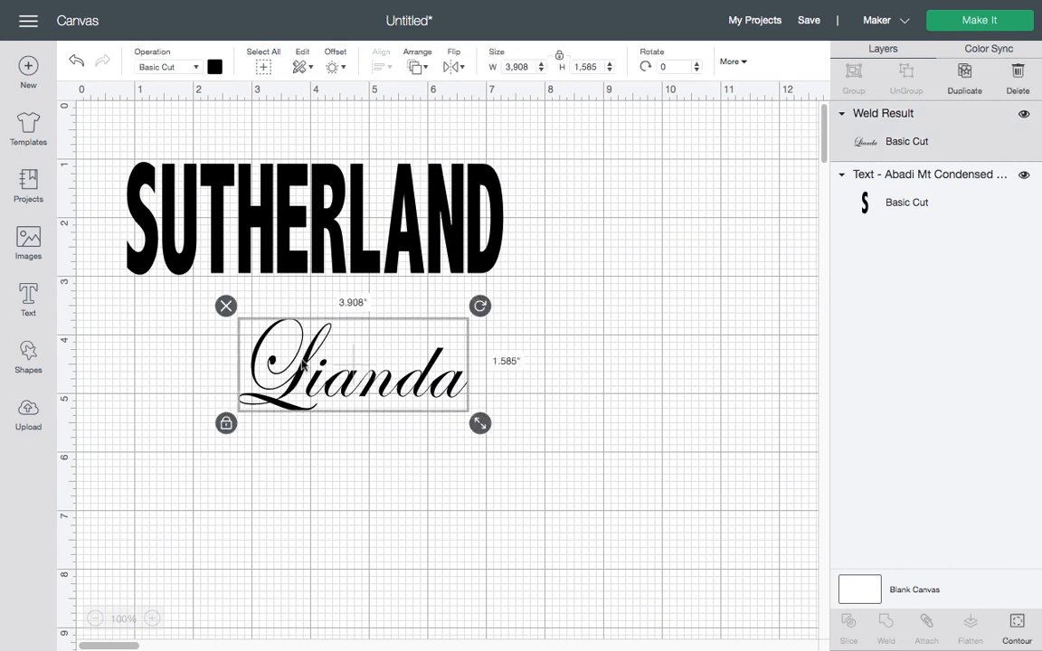
pyautogui.click(336, 68)
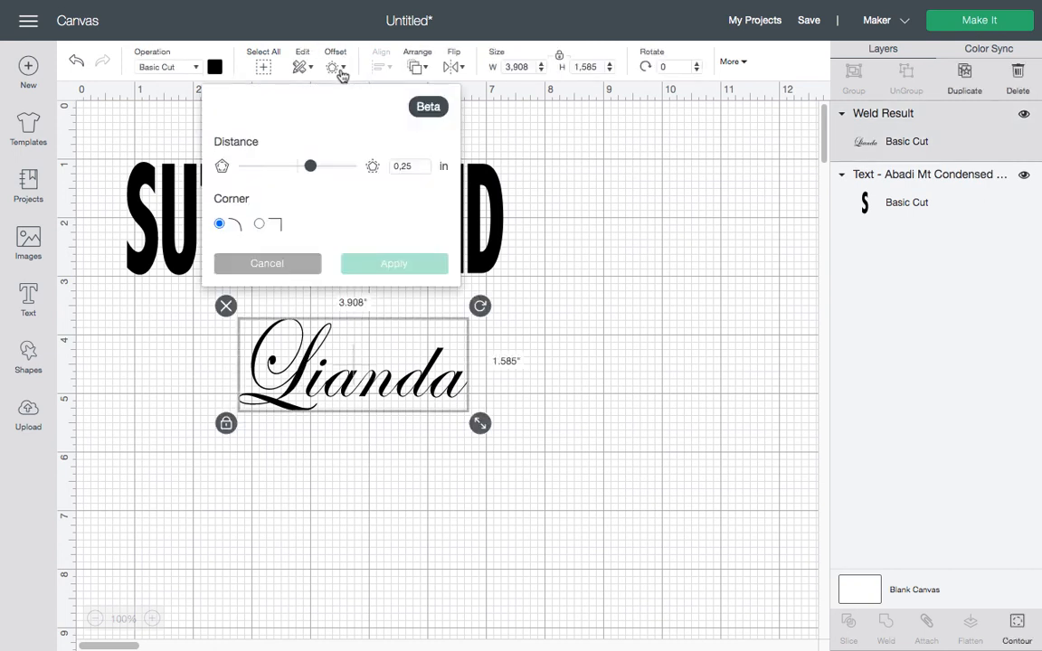
pyautogui.moveTo(311, 167); pyautogui.dragTo(299, 169)
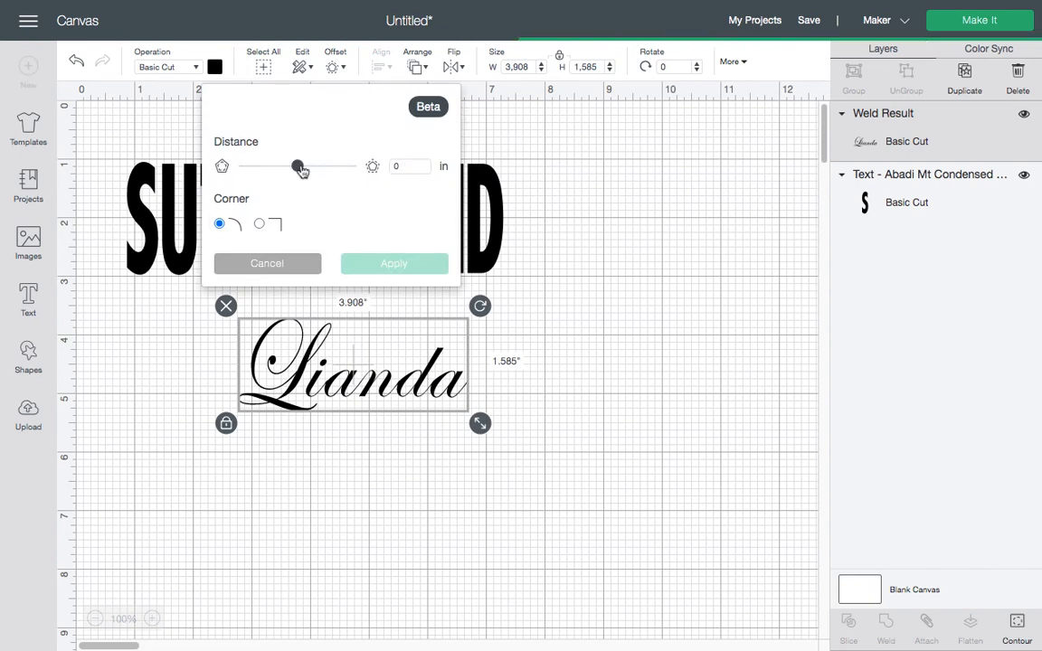
pyautogui.moveTo(301, 170); pyautogui.dragTo(304, 171)
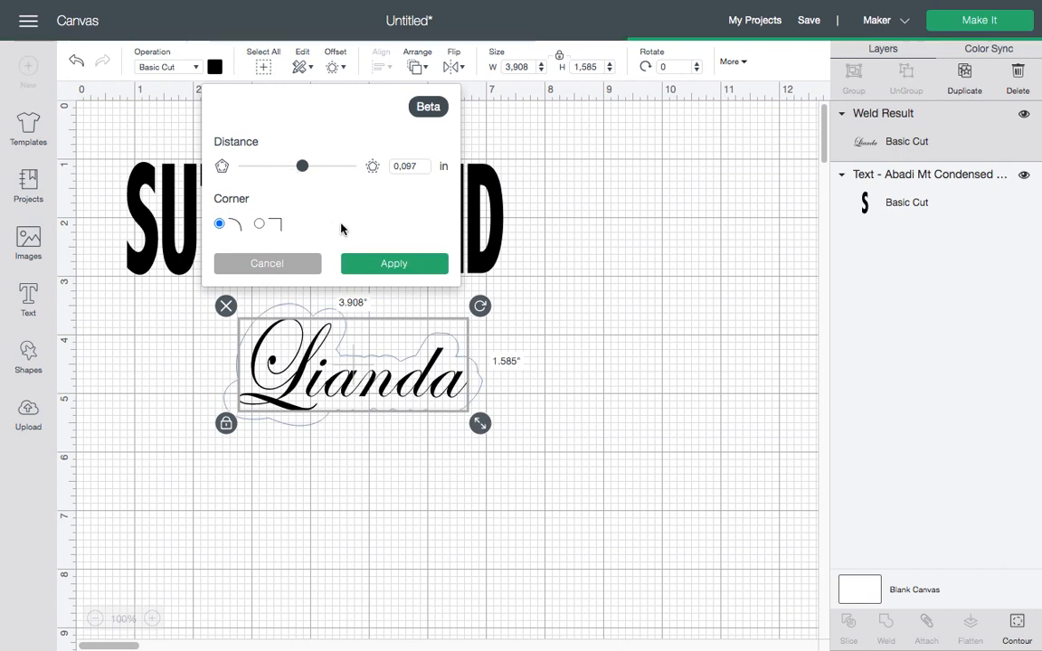
pyautogui.click(392, 273)
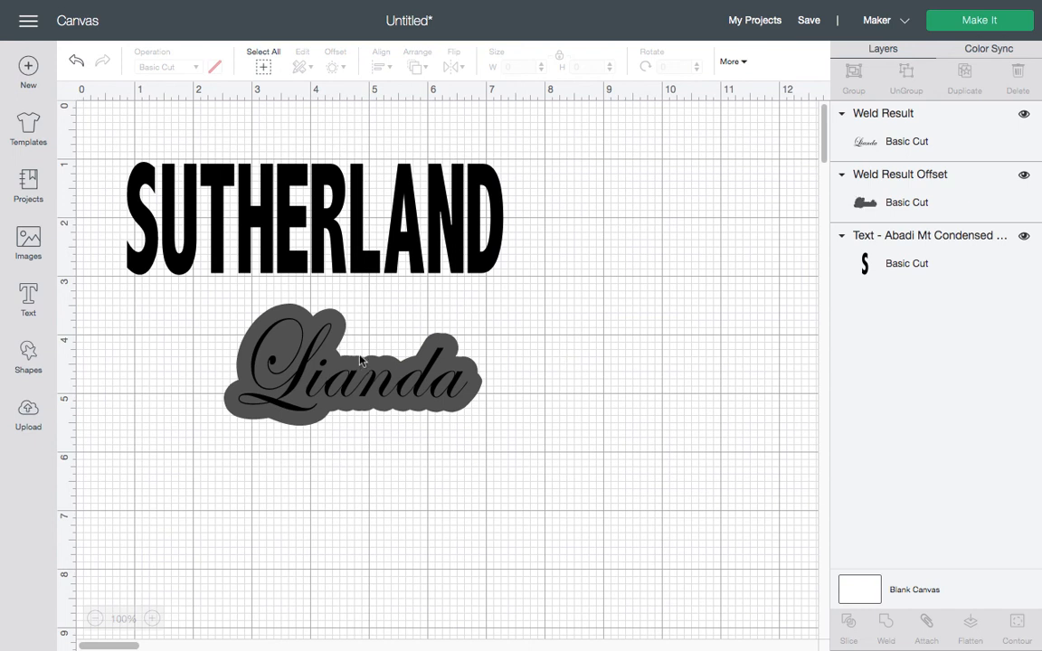
pyautogui.click(287, 319)
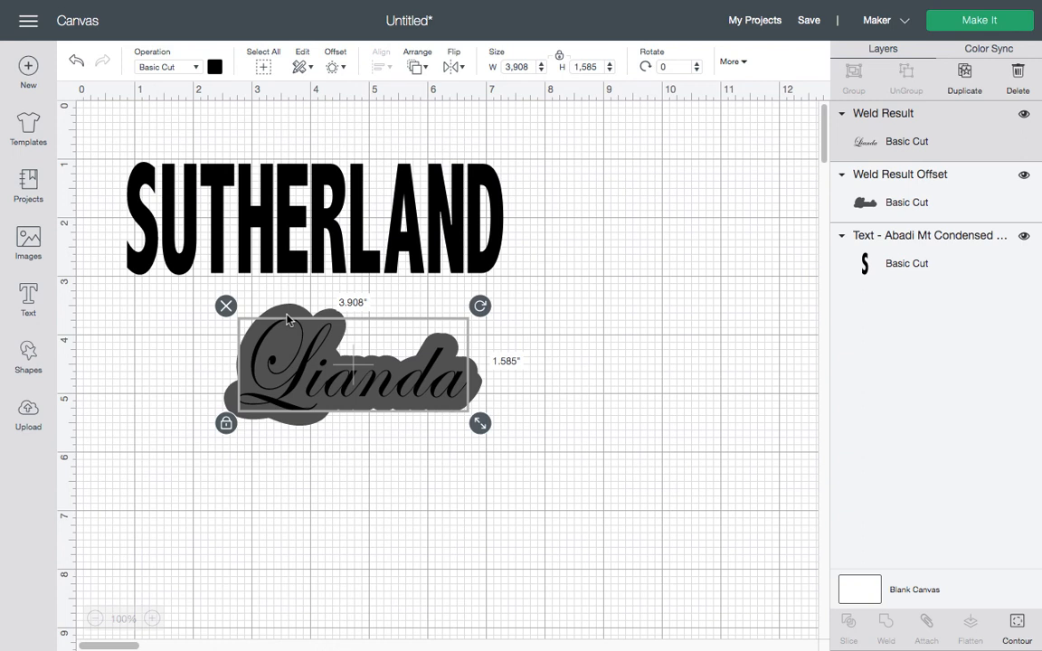
pyautogui.moveTo(287, 319); pyautogui.dragTo(569, 302)
# Duplicate the offset shape, move the copy lower right and shrink it slightly
pyautogui.click(284, 367)
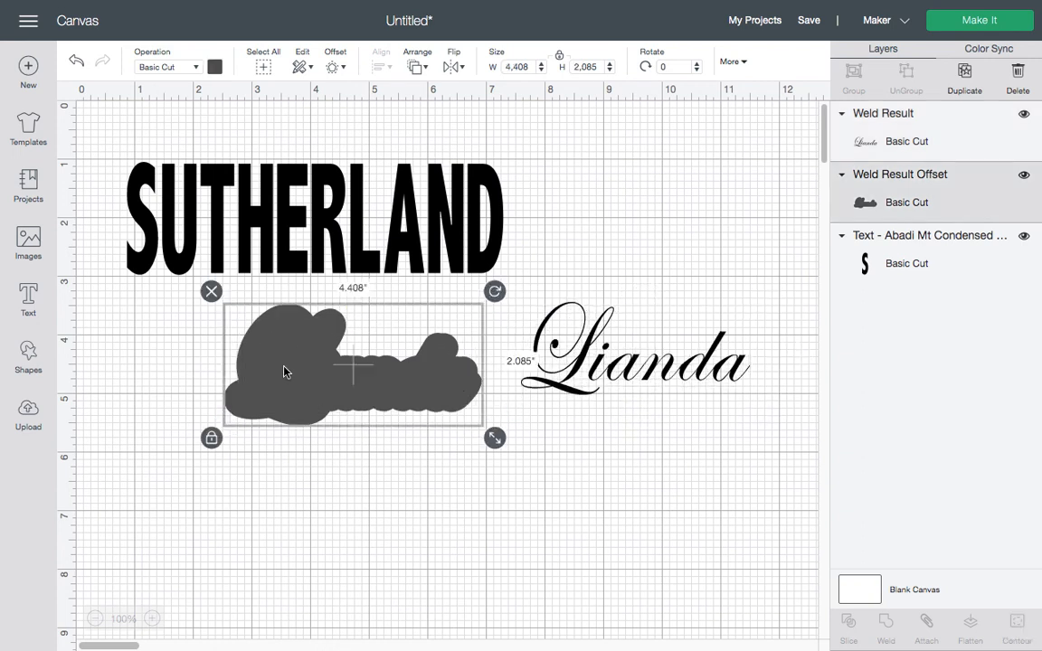
pyautogui.click(966, 76)
pyautogui.moveTo(365, 384); pyautogui.dragTo(666, 519)
pyautogui.click(587, 354)
pyautogui.click(587, 503)
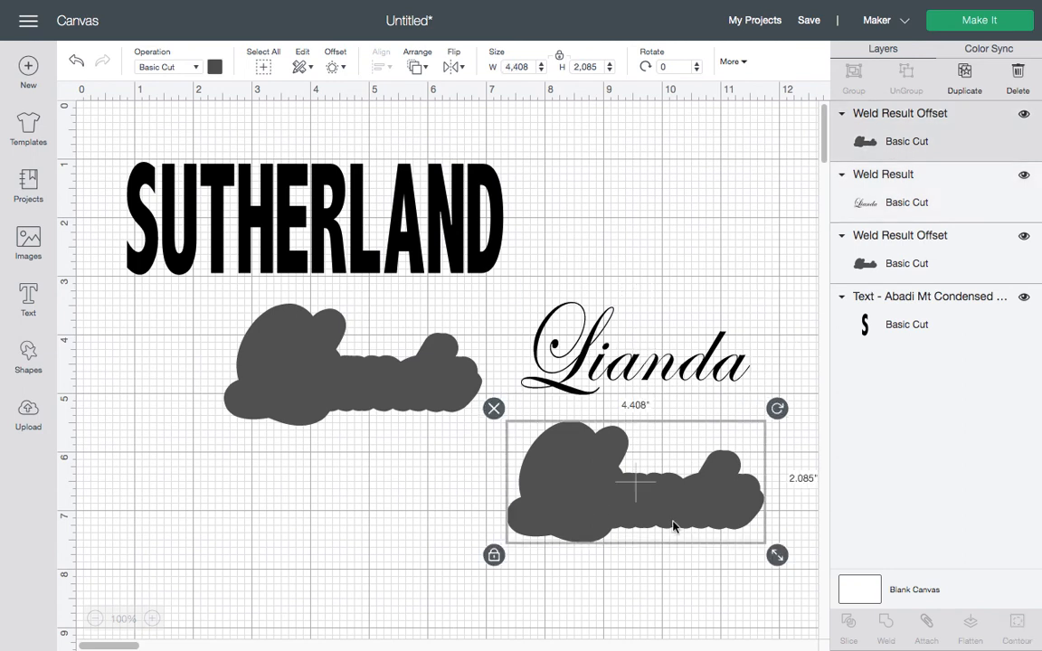
pyautogui.moveTo(778, 554); pyautogui.dragTo(770, 552)
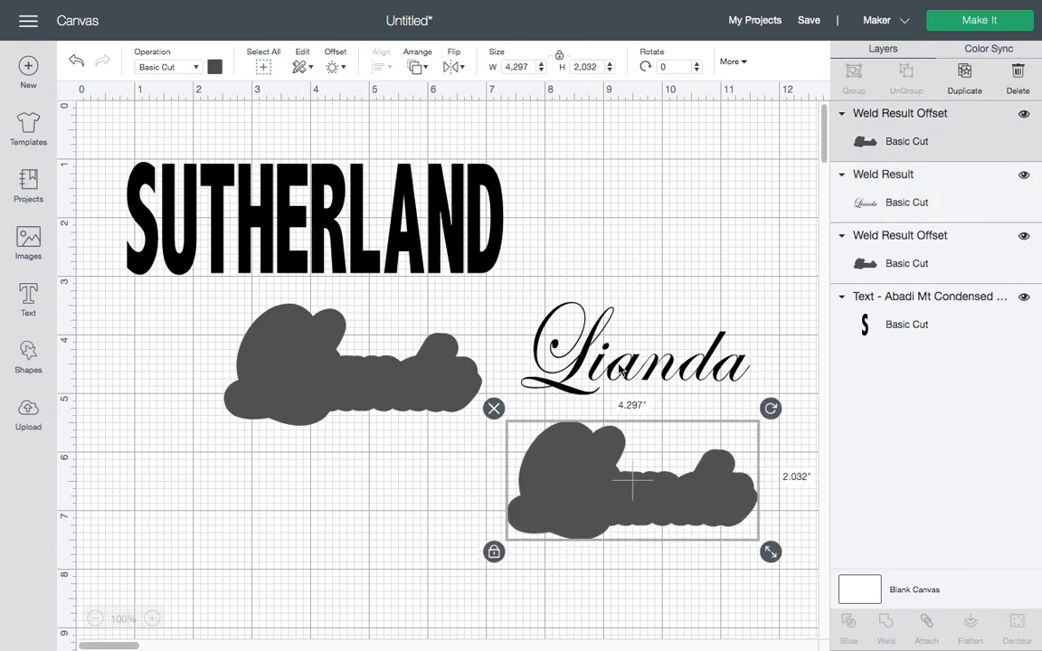
# Place the script name on the offset copy, send it to front, and center it both ways
pyautogui.moveTo(621, 371); pyautogui.dragTo(589, 478)
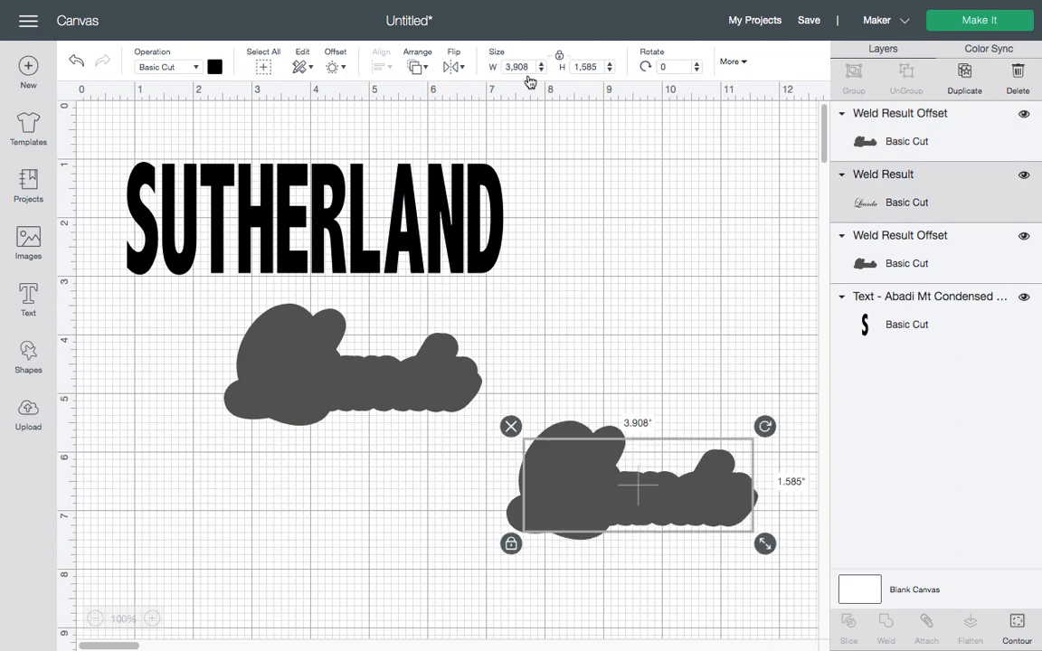
pyautogui.click(426, 68)
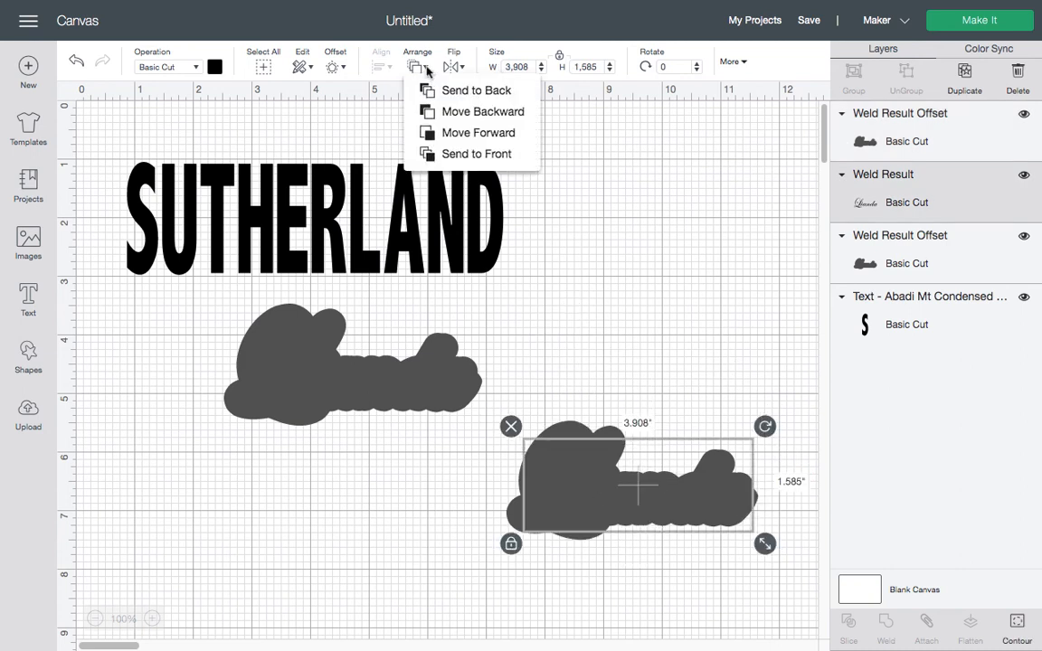
pyautogui.click(457, 156)
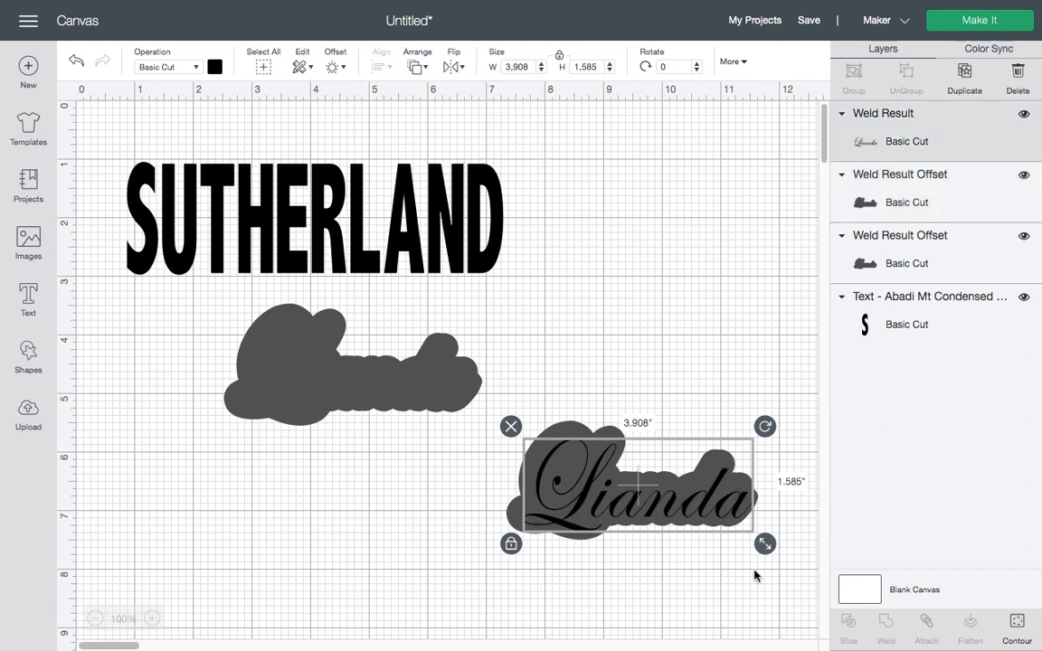
pyautogui.moveTo(500, 415); pyautogui.dragTo(780, 579)
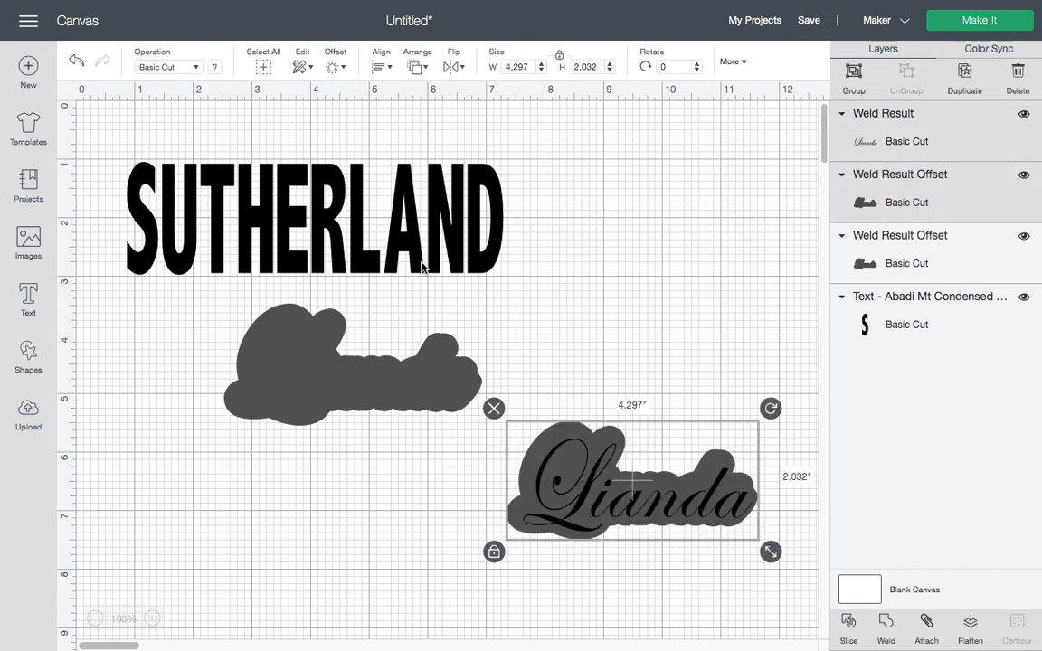
pyautogui.click(387, 71)
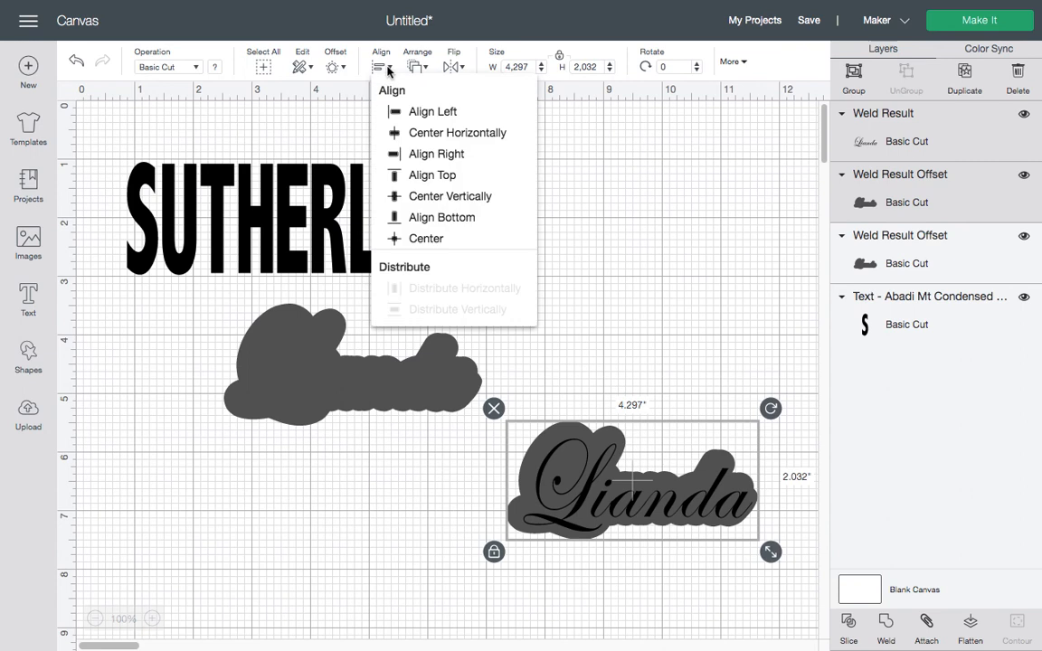
pyautogui.click(400, 138)
pyautogui.click(380, 67)
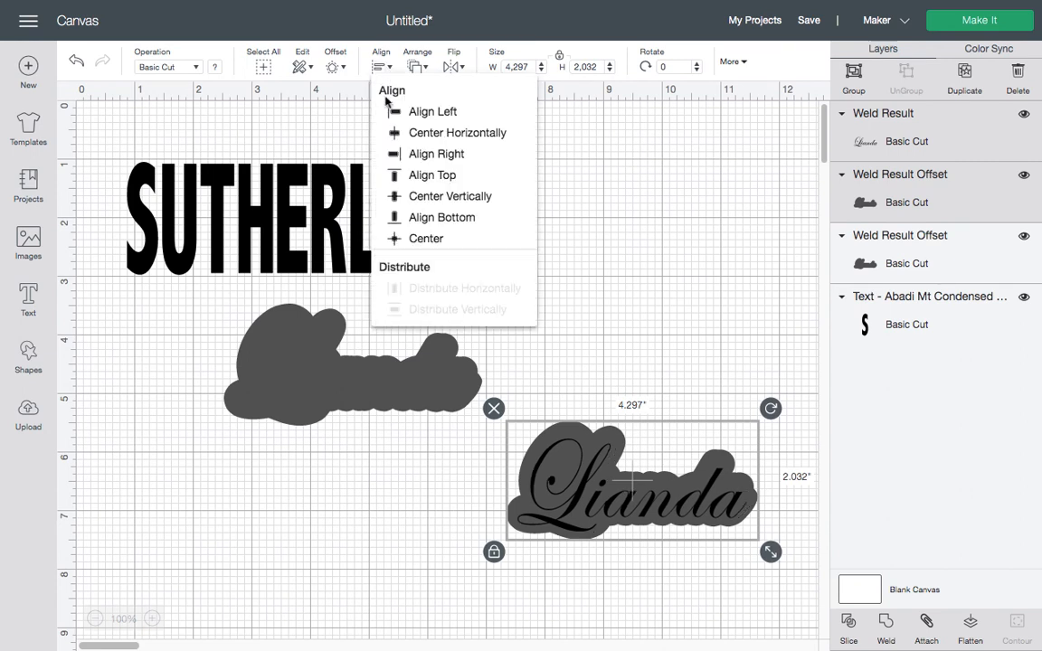
pyautogui.click(405, 201)
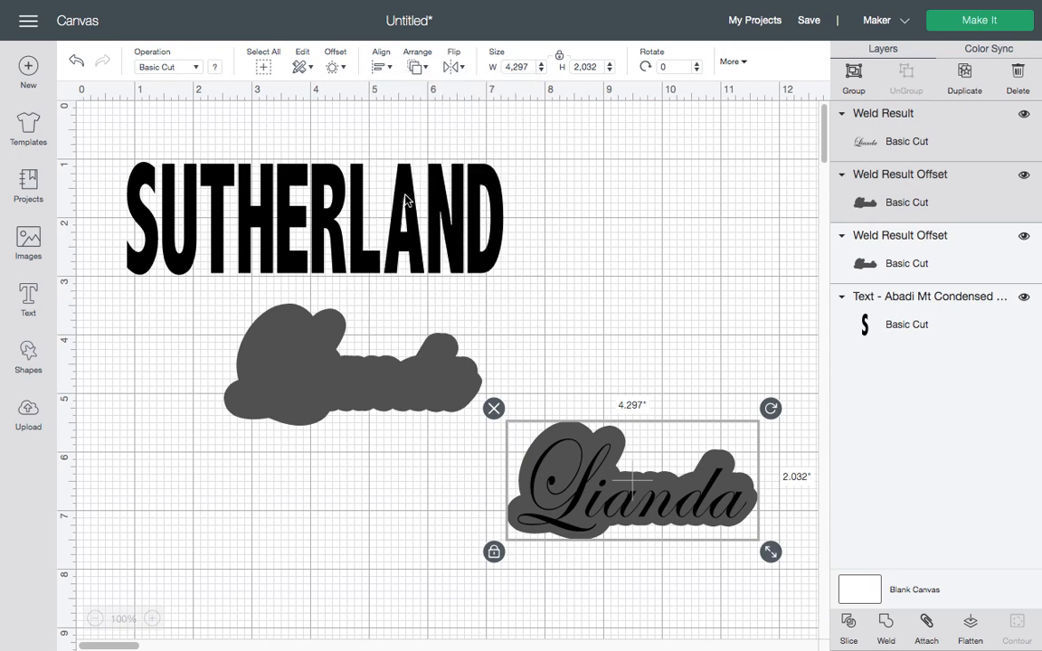
pyautogui.click(676, 281)
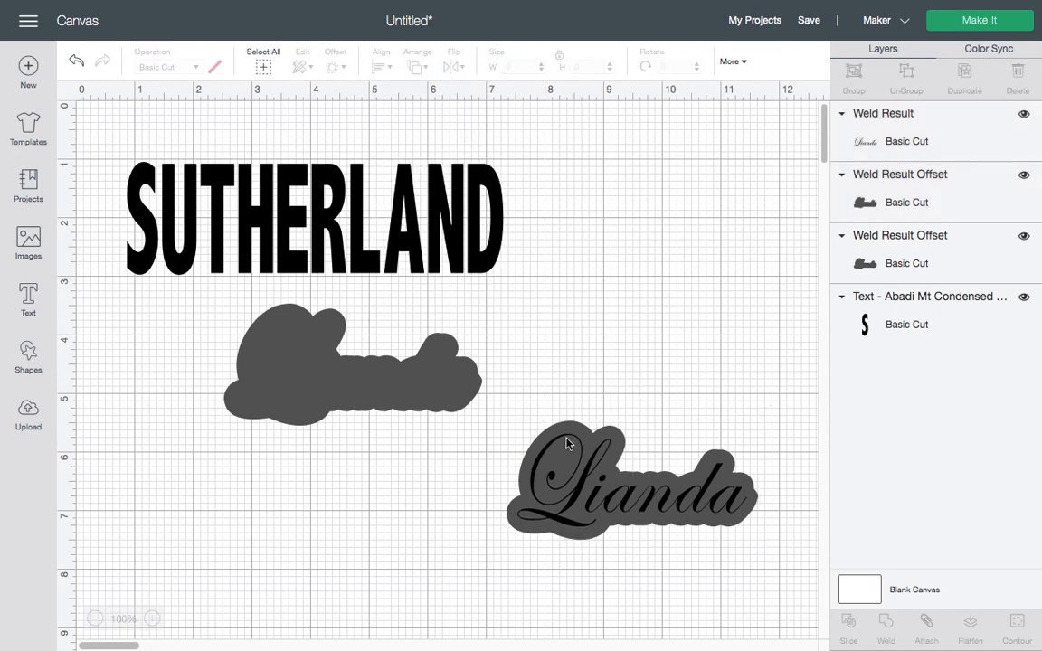
# Enlarge the surname to about 8.475 by 3.106 inches and place the spare offset over it
pyautogui.moveTo(341, 395); pyautogui.dragTo(303, 492)
pyautogui.click(402, 211)
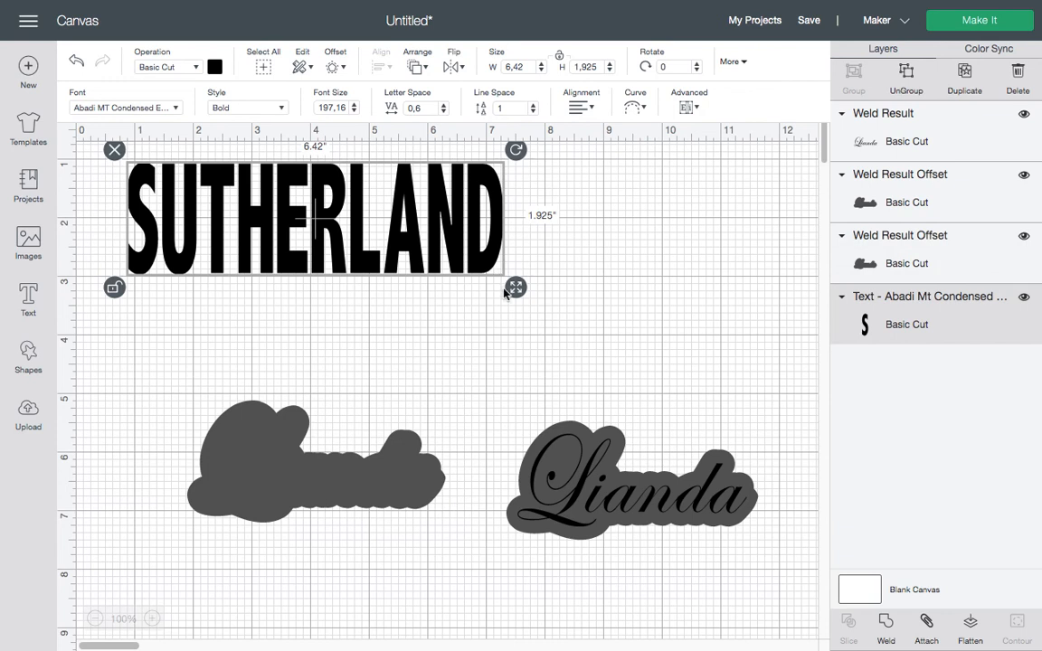
pyautogui.moveTo(517, 295); pyautogui.dragTo(637, 366)
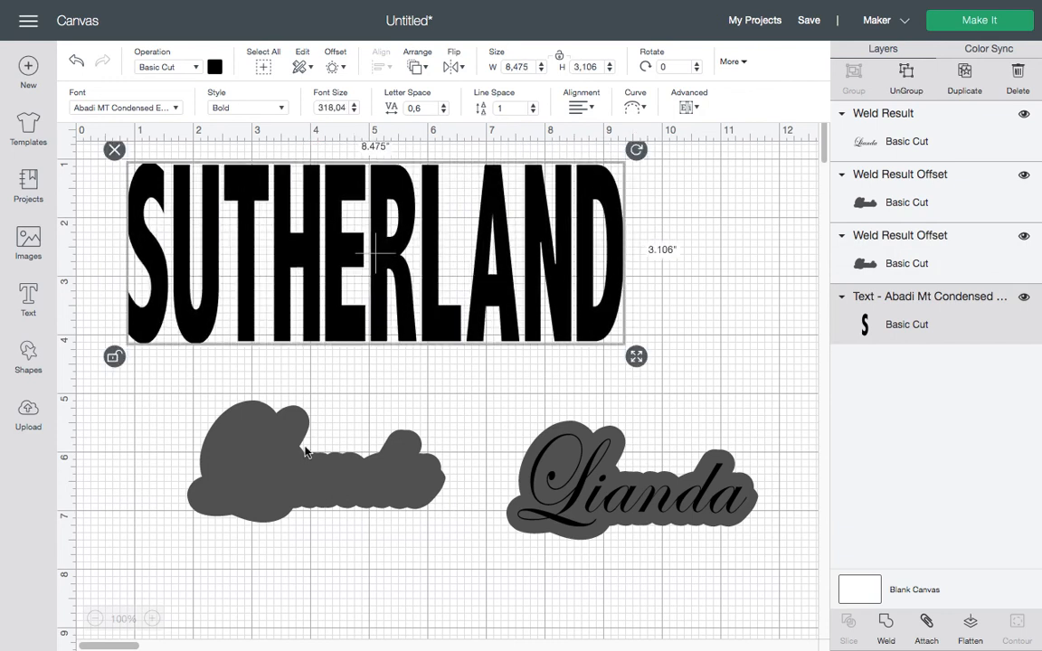
pyautogui.moveTo(301, 477); pyautogui.dragTo(360, 267)
# Center the offset horizontally and vertically on the surname and slice it out
pyautogui.moveTo(105, 143); pyautogui.dragTo(635, 354)
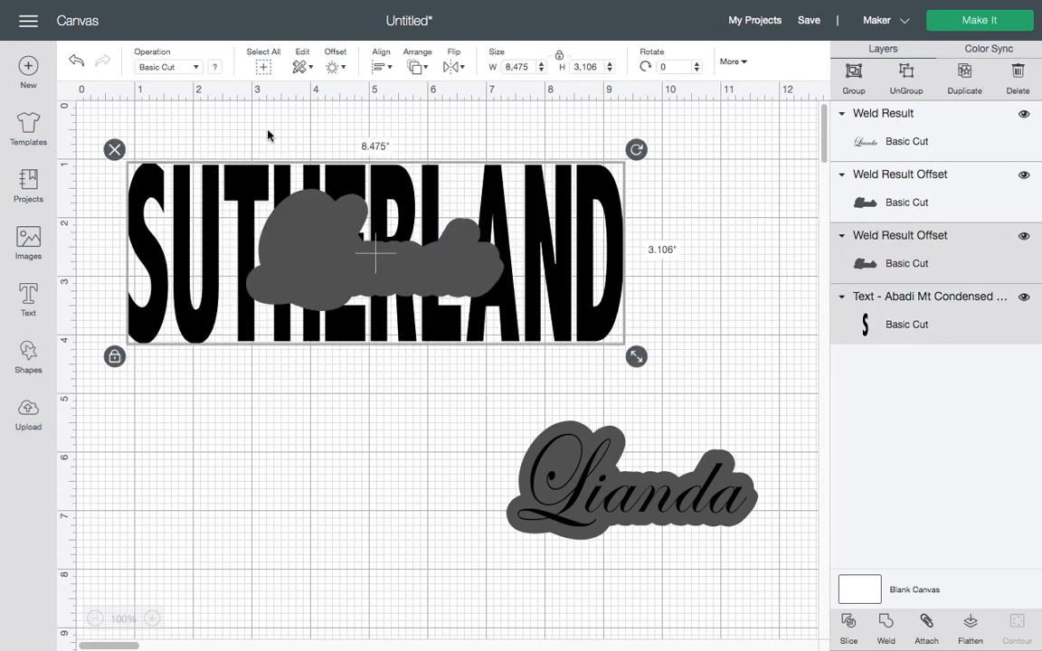
pyautogui.click(383, 67)
pyautogui.click(408, 136)
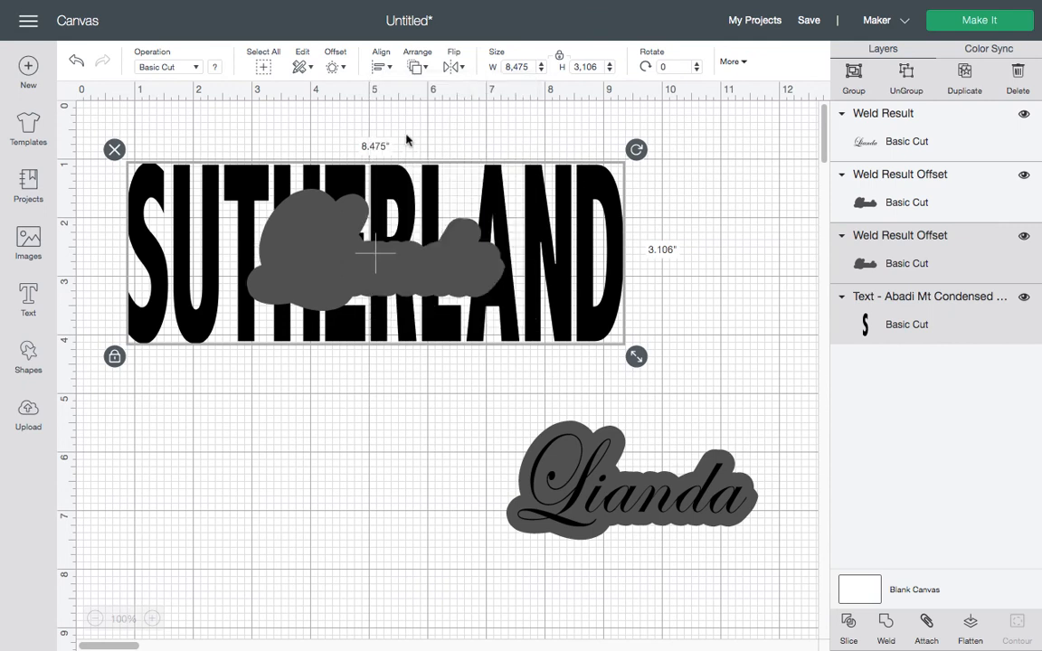
pyautogui.click(386, 68)
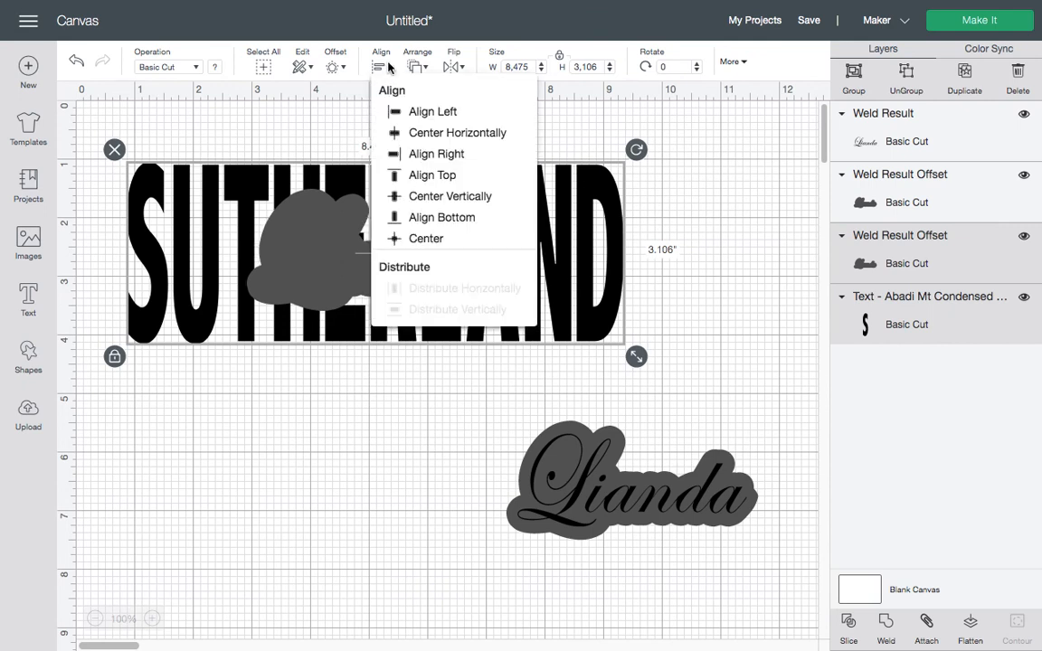
pyautogui.click(412, 197)
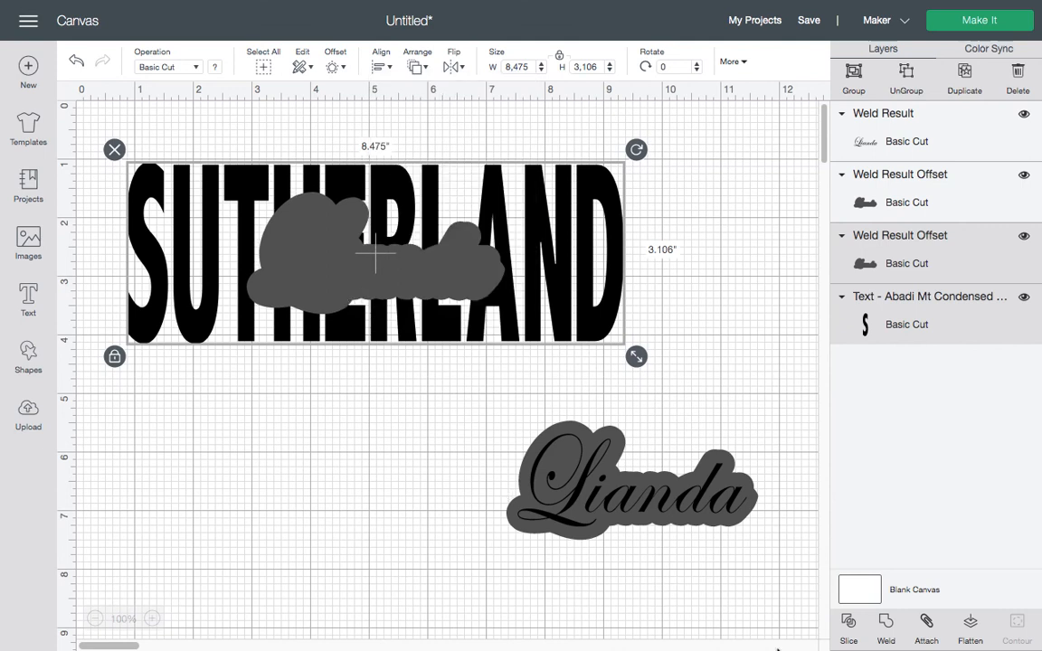
pyautogui.click(849, 625)
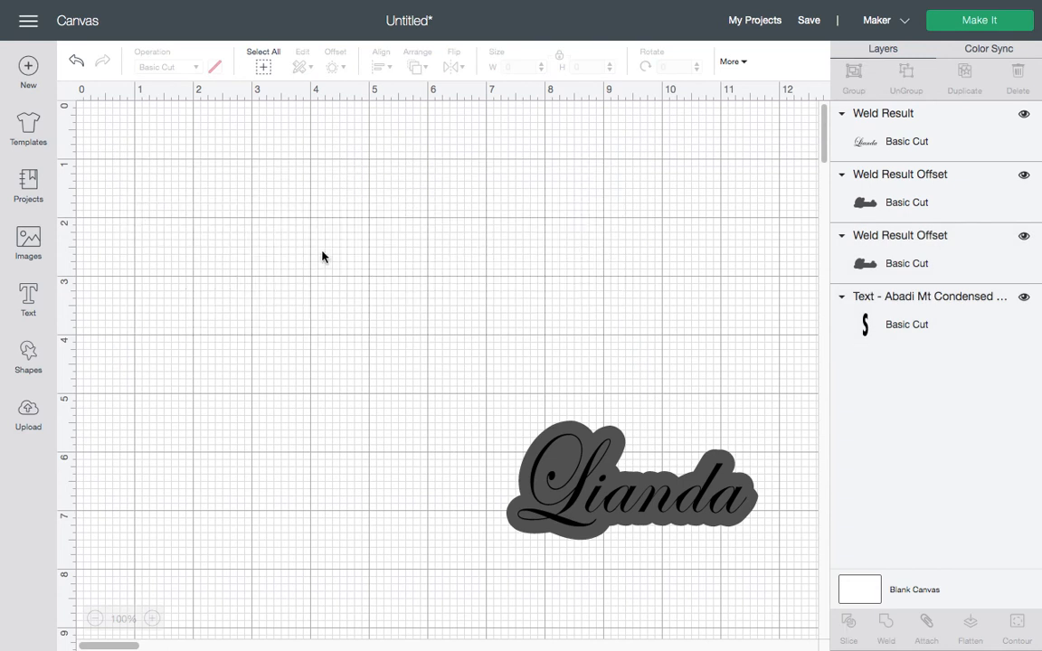
# Delete the leftover slice pieces, return the surname to the top, and move the script name off its backing
pyautogui.moveTo(307, 235); pyautogui.dragTo(254, 408)
pyautogui.click(319, 256)
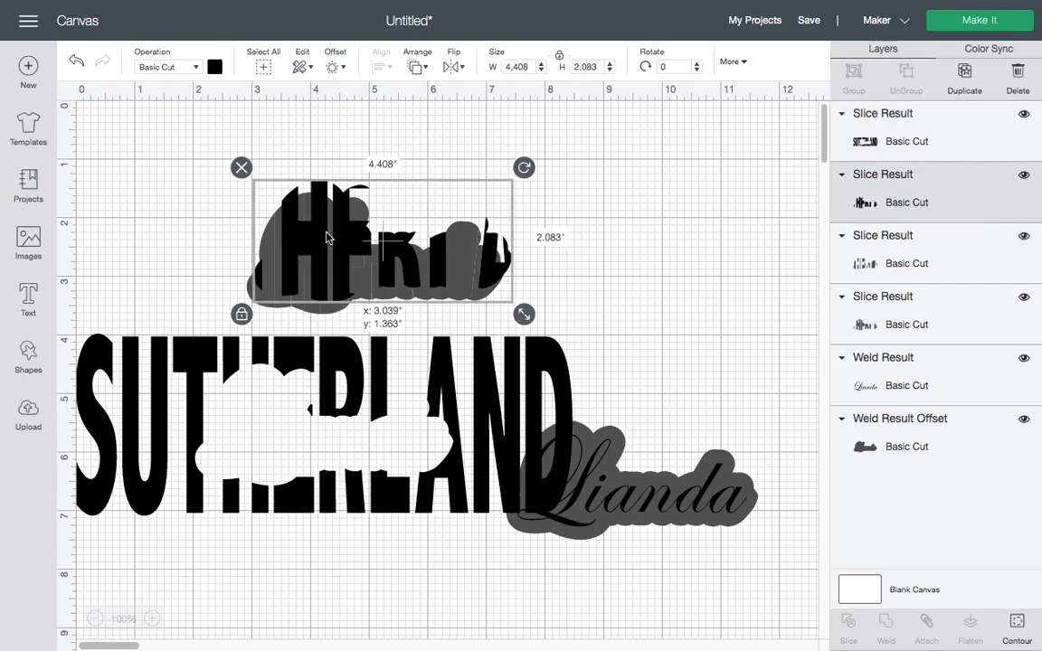
pyautogui.press('Delete')
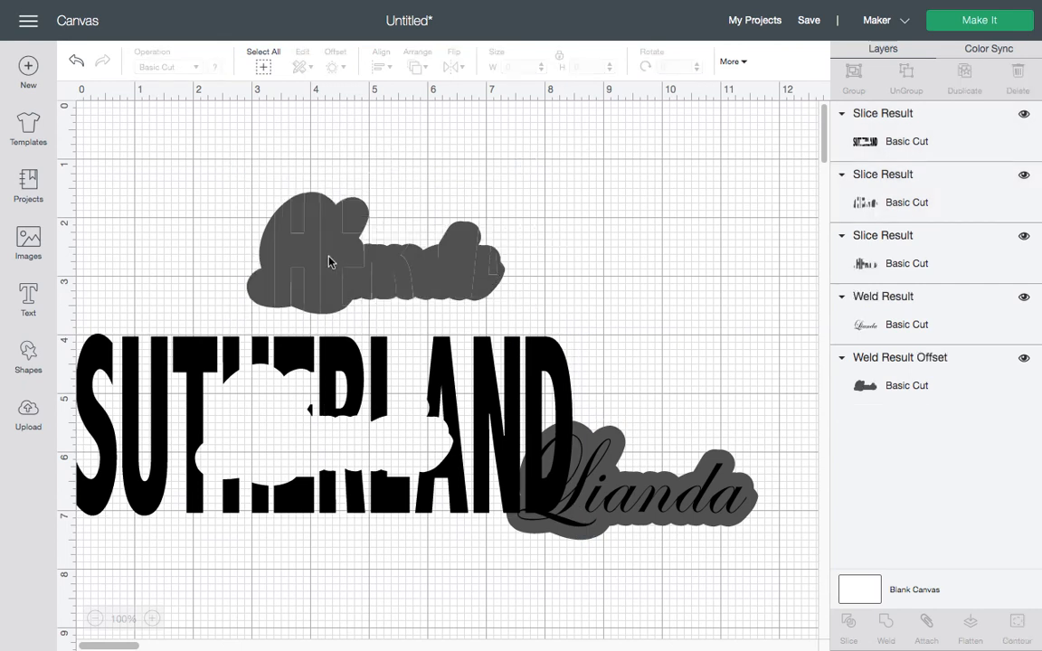
pyautogui.click(286, 226)
pyautogui.click(242, 181)
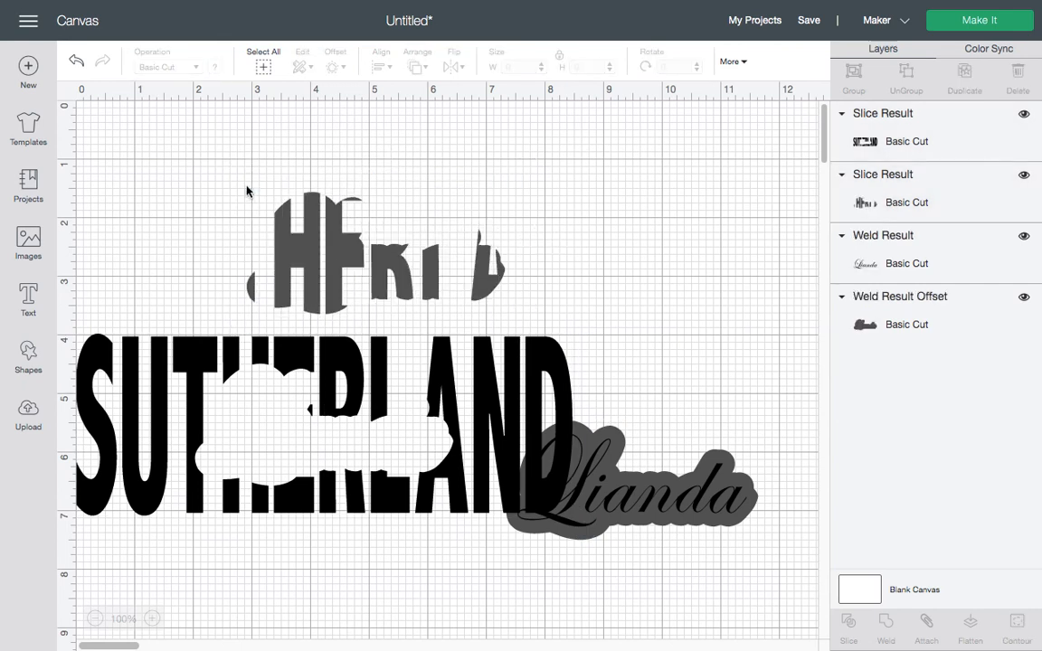
pyautogui.moveTo(239, 182); pyautogui.dragTo(535, 288)
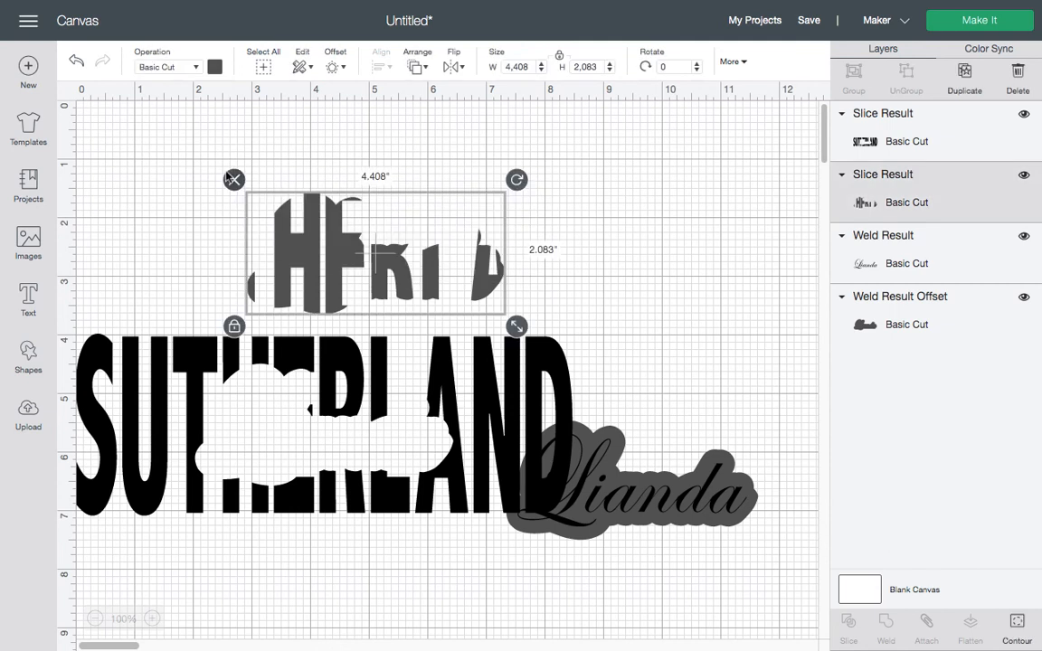
pyautogui.click(234, 181)
pyautogui.moveTo(290, 327); pyautogui.dragTo(398, 186)
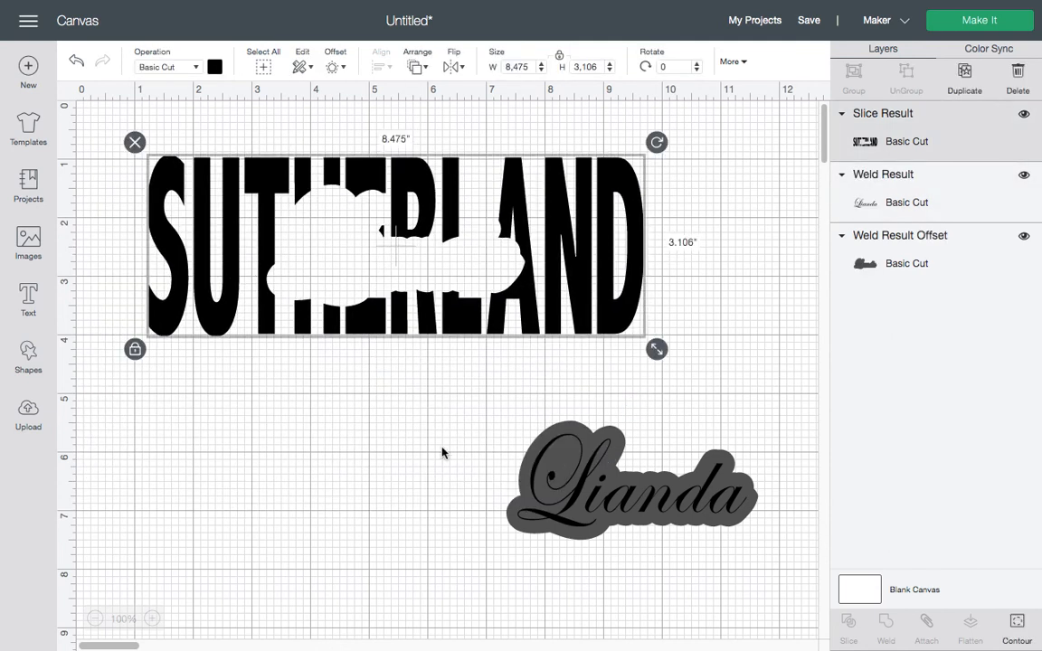
pyautogui.moveTo(566, 464); pyautogui.dragTo(283, 488)
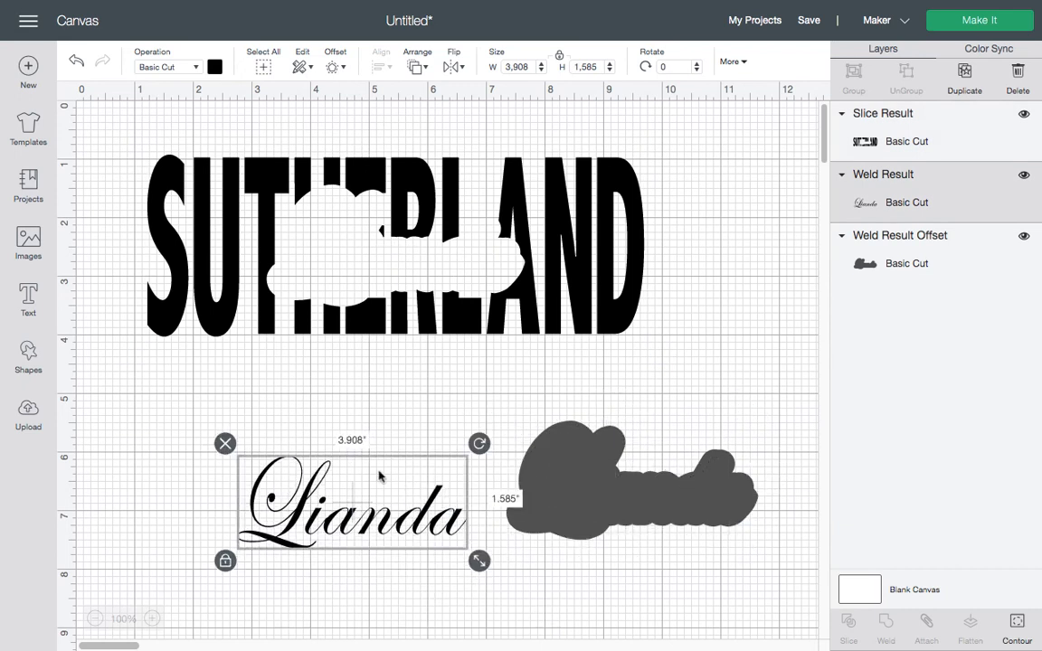
# Undo twice to restore Lianda on its grey backing, then group the two
pyautogui.click(76, 63)
pyautogui.click(76, 63)
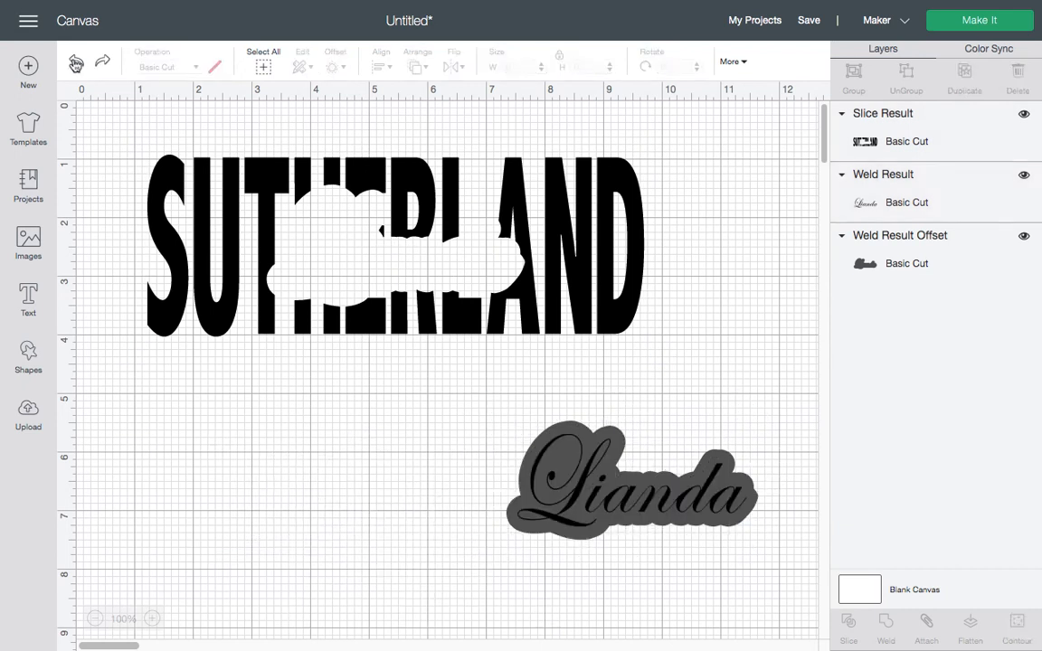
pyautogui.moveTo(480, 401); pyautogui.dragTo(781, 552)
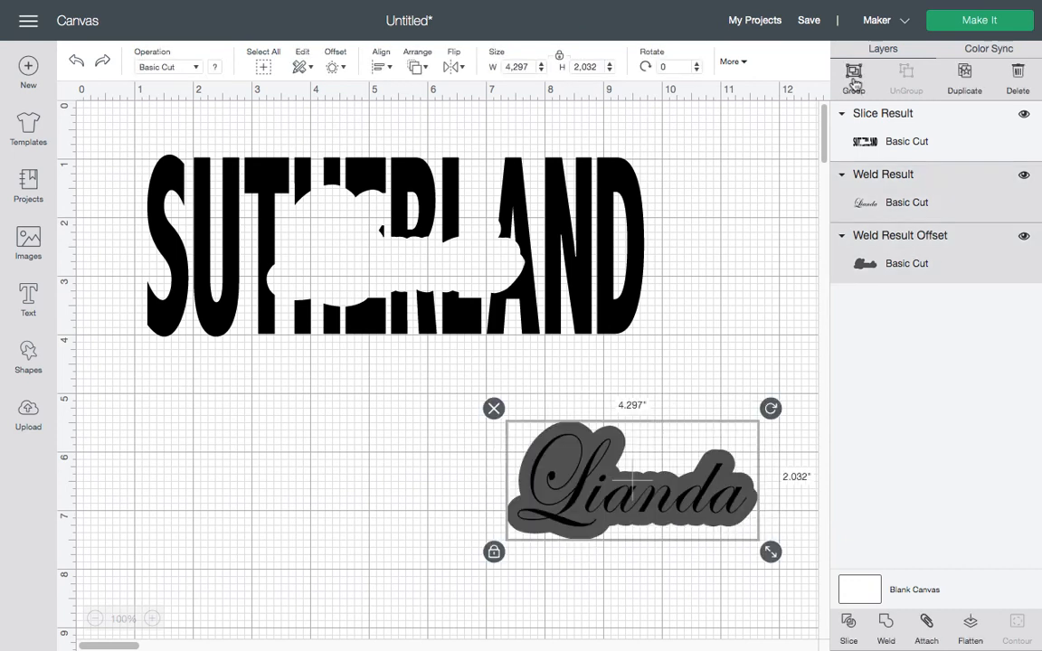
pyautogui.hotkey('ctrl', 'g')
pyautogui.moveTo(607, 470); pyautogui.dragTo(370, 237)
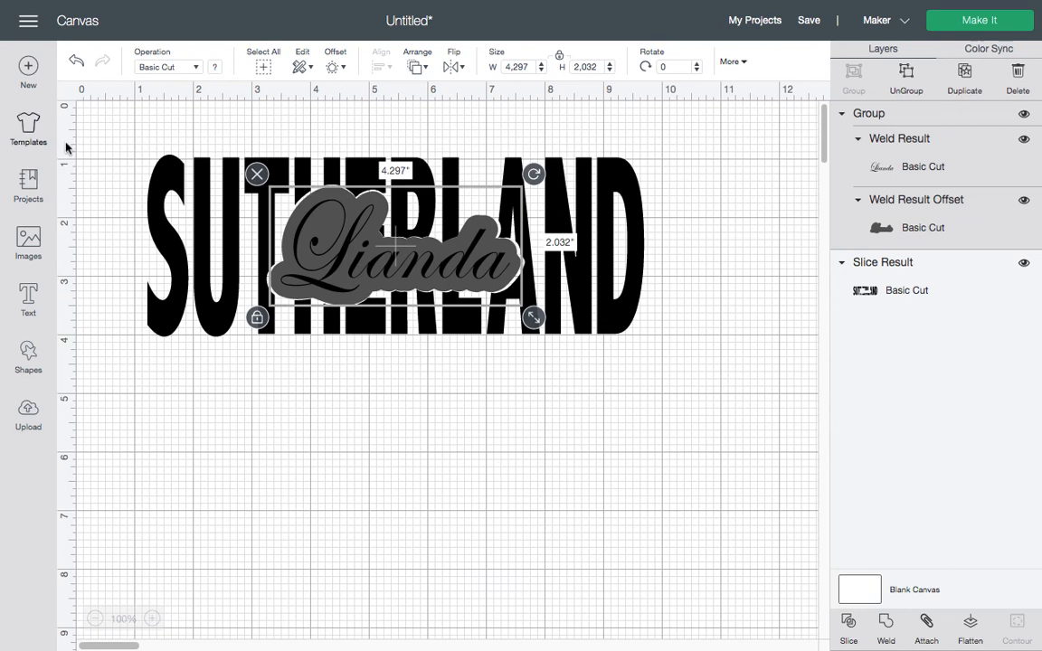
pyautogui.moveTo(100, 127); pyautogui.dragTo(728, 400)
pyautogui.click(852, 74)
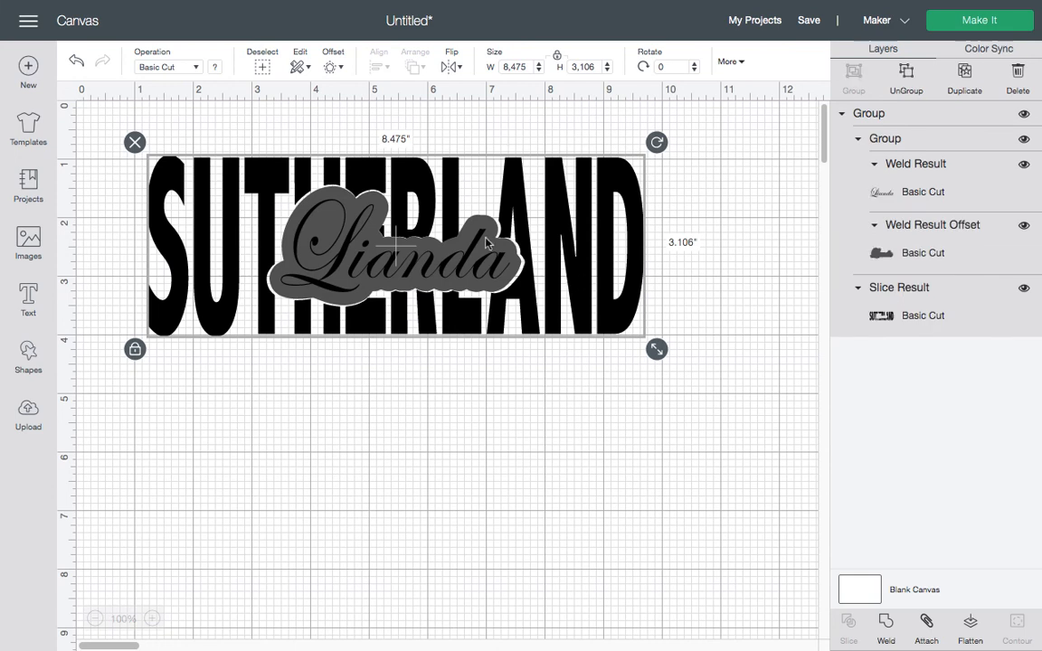
pyautogui.click(435, 395)
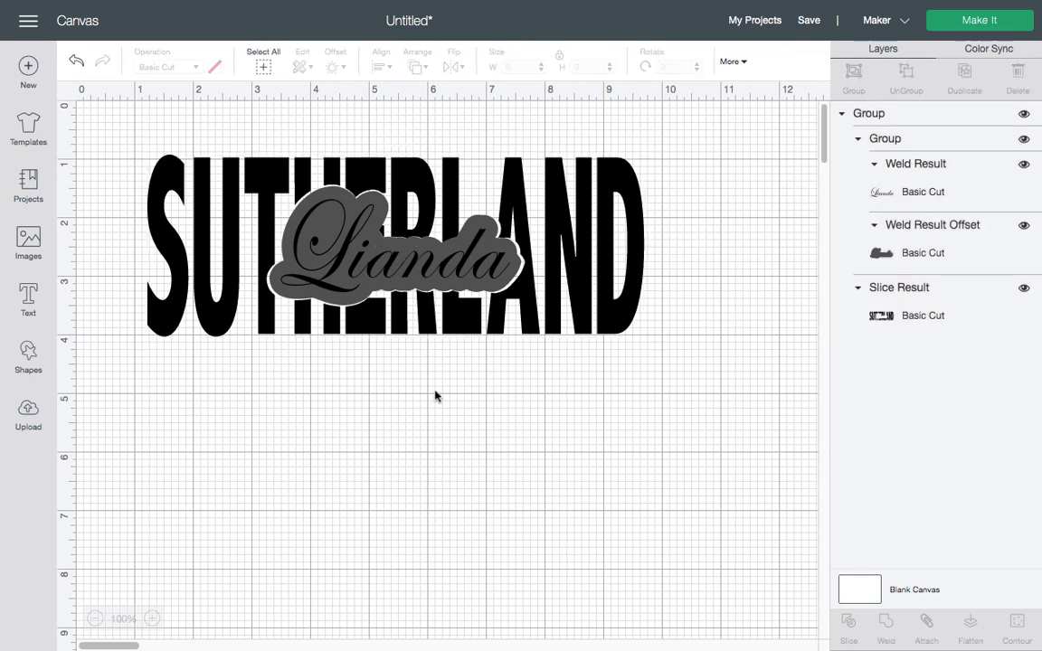
pyautogui.click(289, 271)
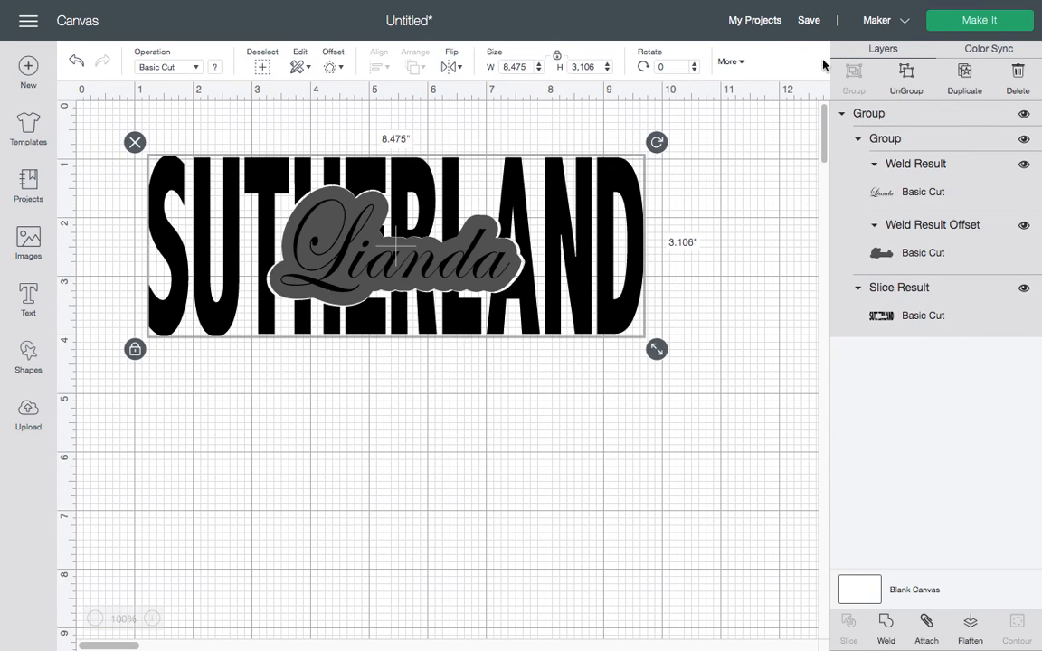
pyautogui.click(904, 73)
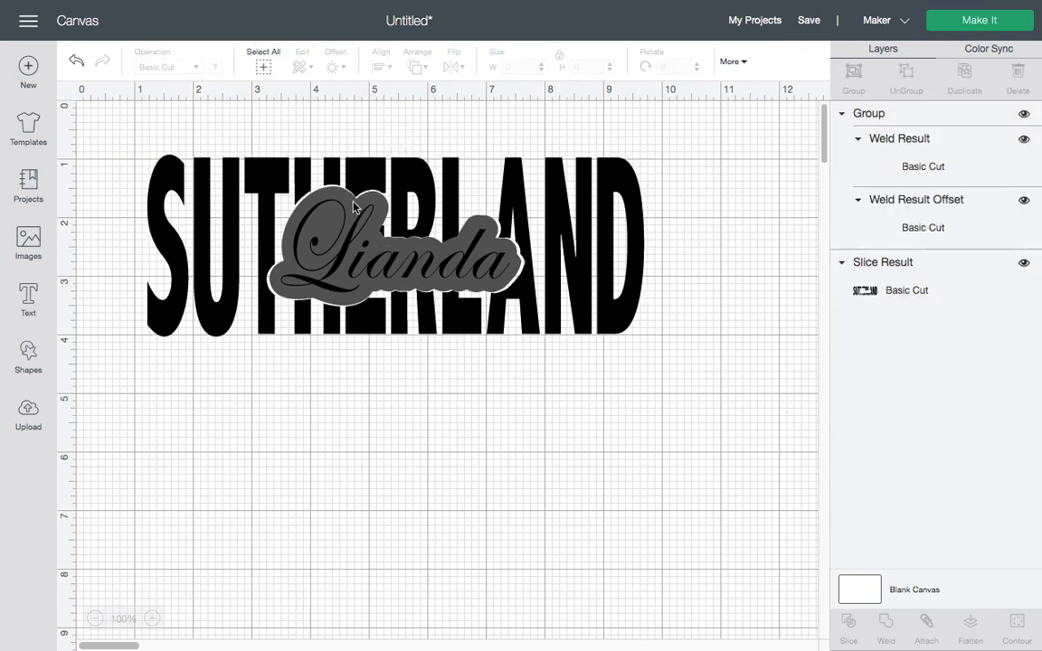
pyautogui.click(353, 207)
pyautogui.click(907, 80)
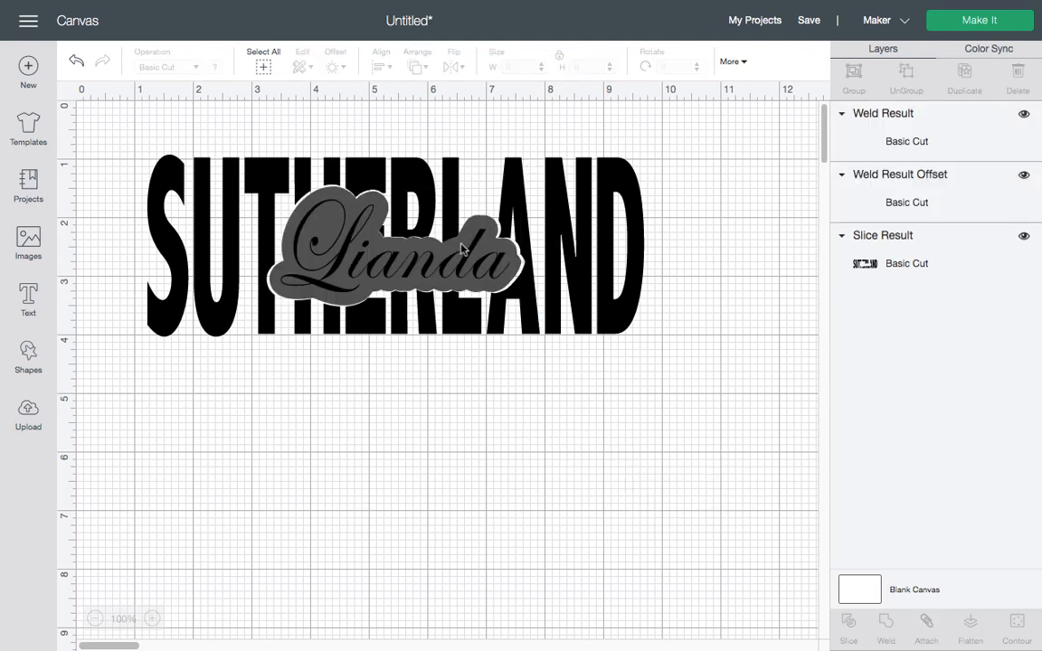
# Delete the grey Weld Result Offset backing behind Lianda, leaving the script word alone
pyautogui.click(487, 229)
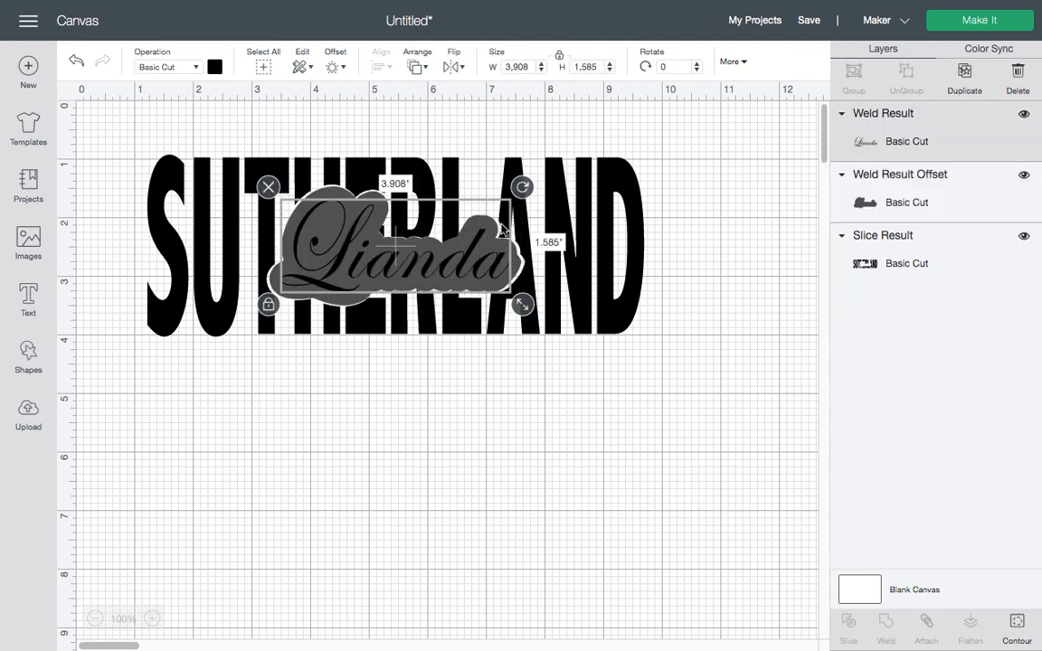
pyautogui.click(270, 283)
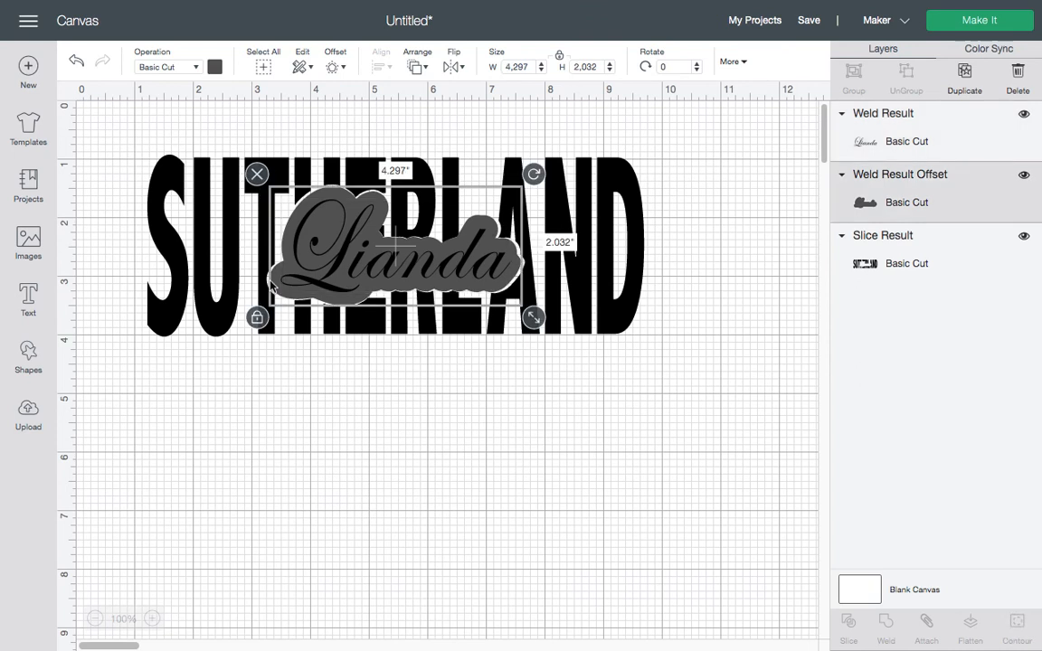
pyautogui.click(258, 174)
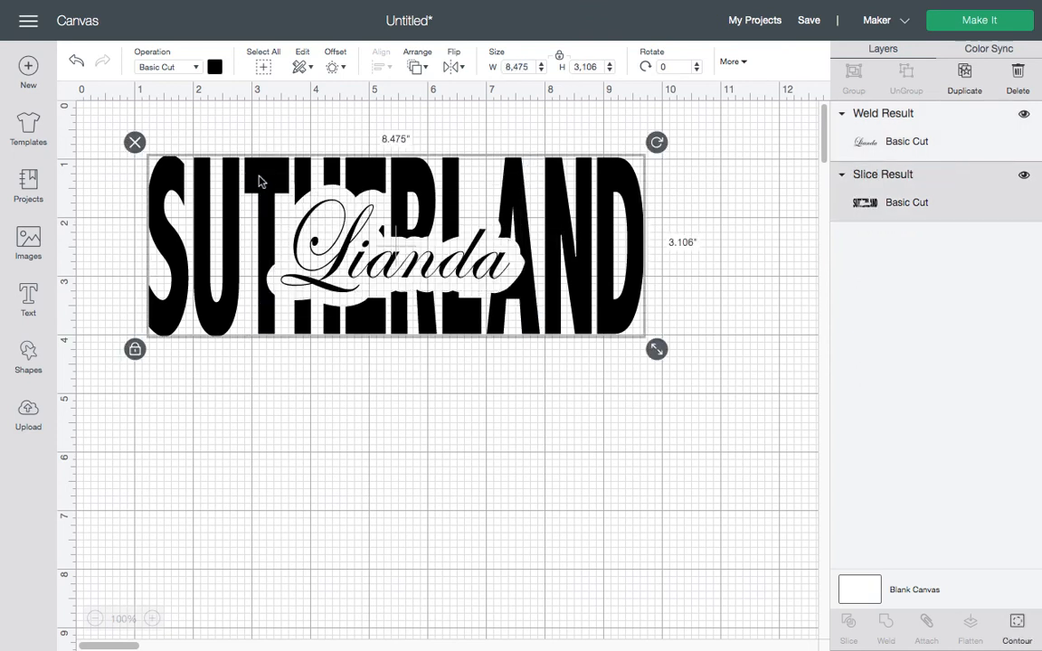
pyautogui.click(558, 605)
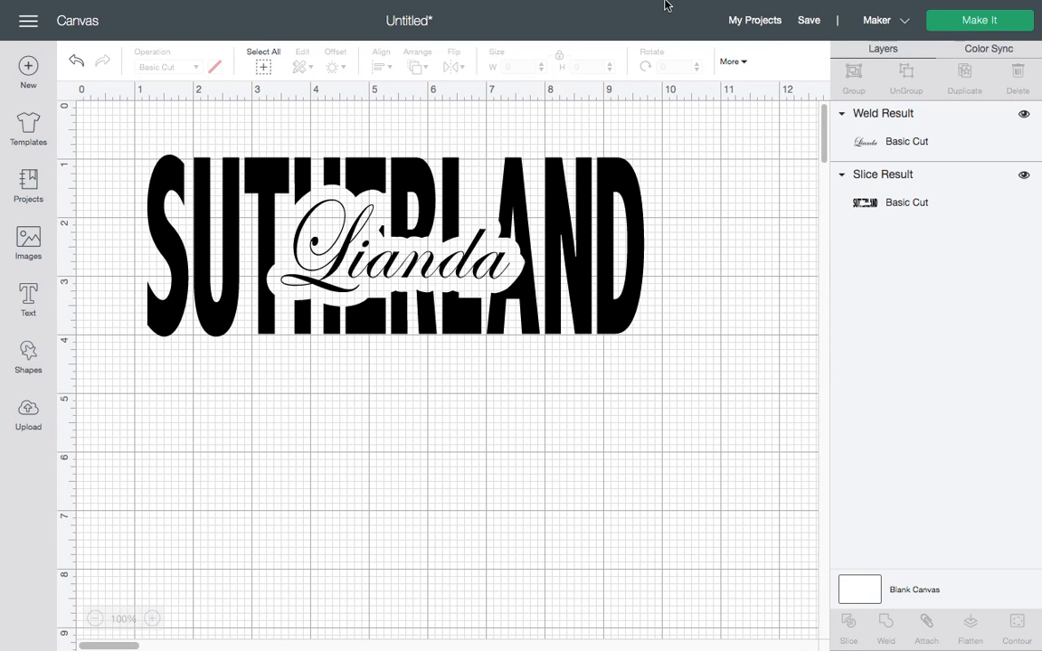
pyautogui.moveTo(752, 8)
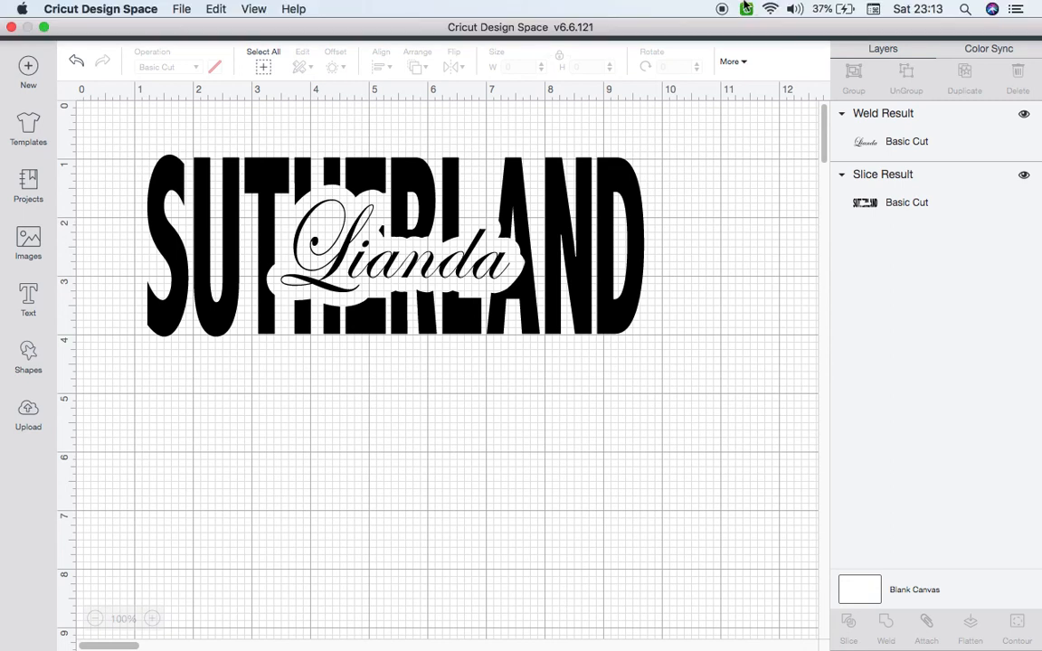